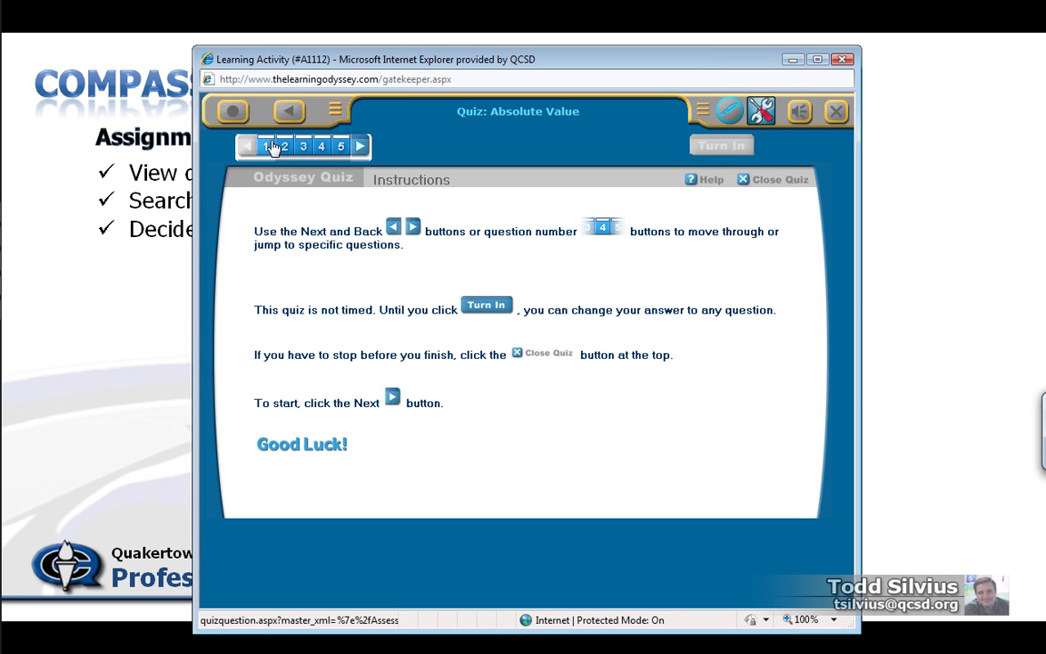
Answer the five Absolute Value quiz questions with A, 0.25, −23, −3/4 and 6
click(264, 145)
click(275, 257)
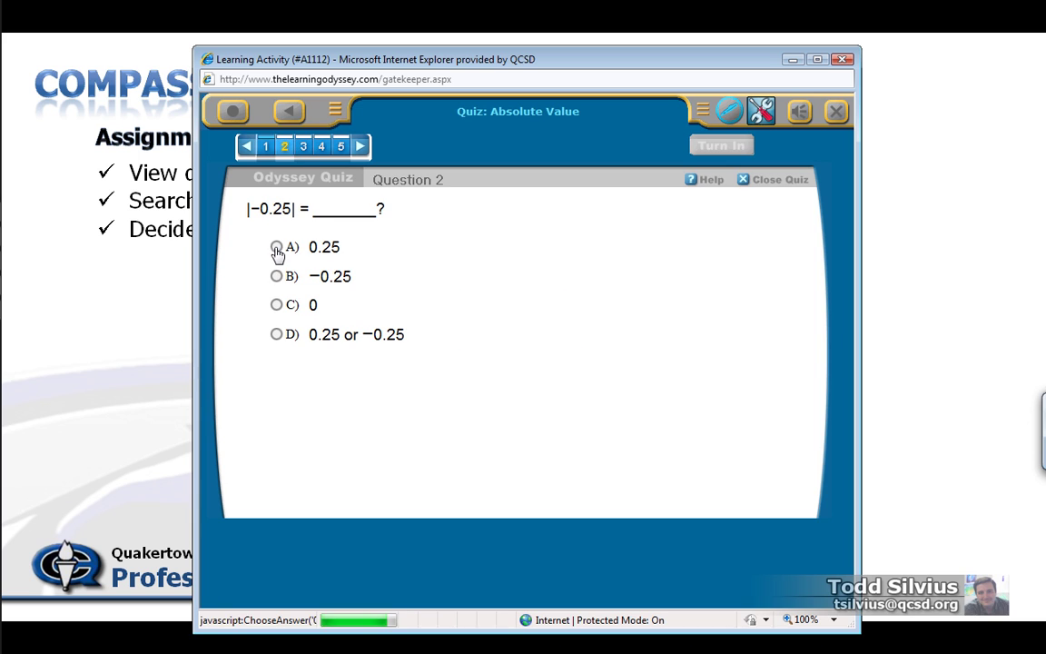
click(276, 247)
click(276, 250)
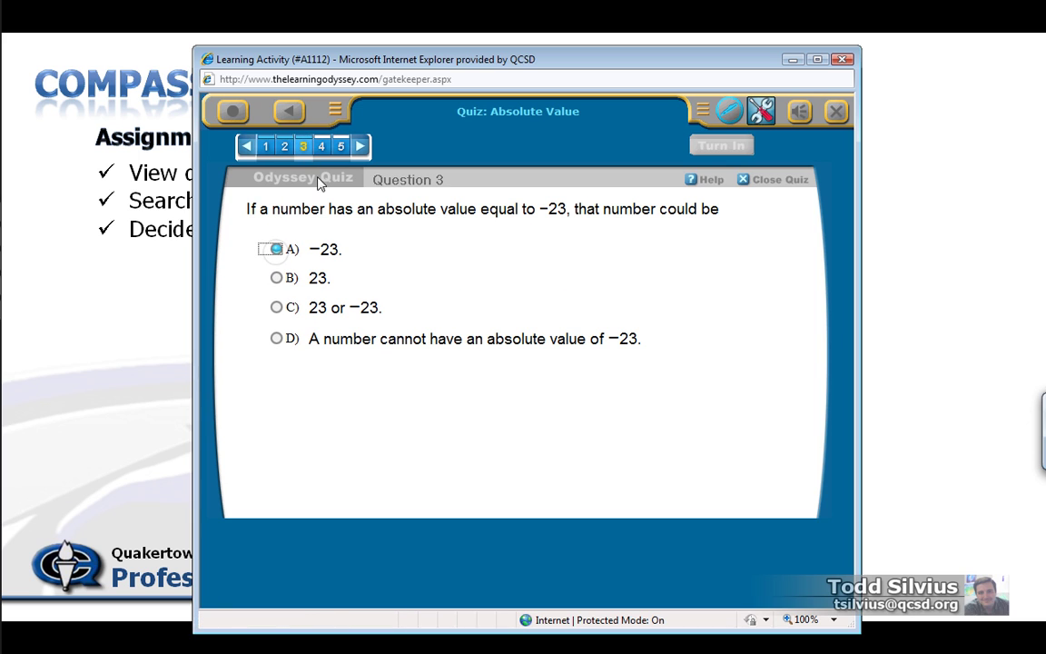
click(276, 281)
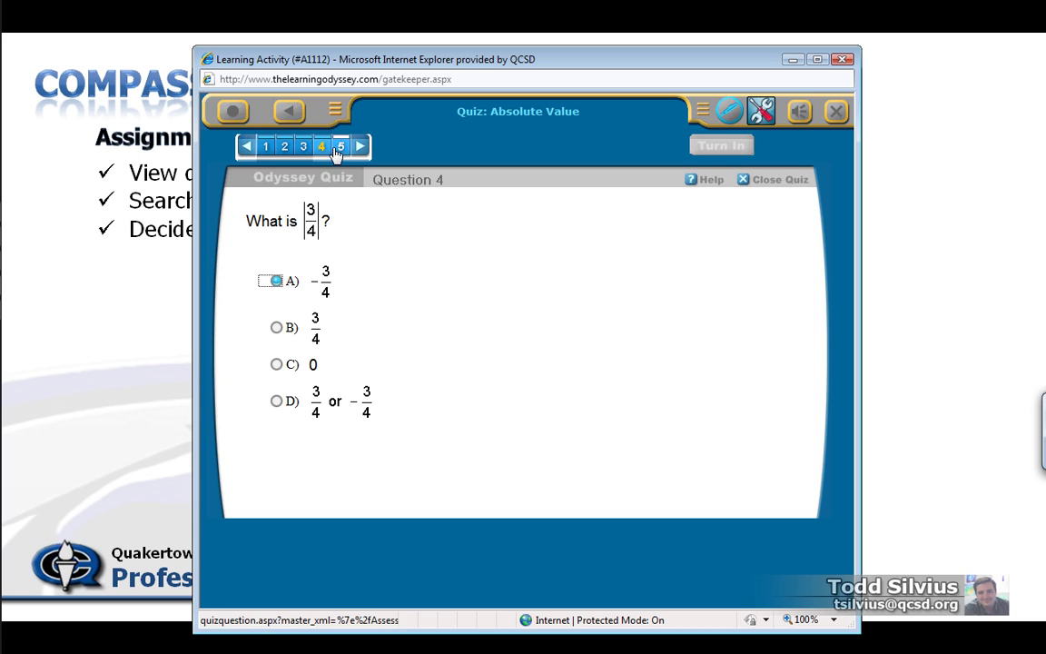
click(276, 246)
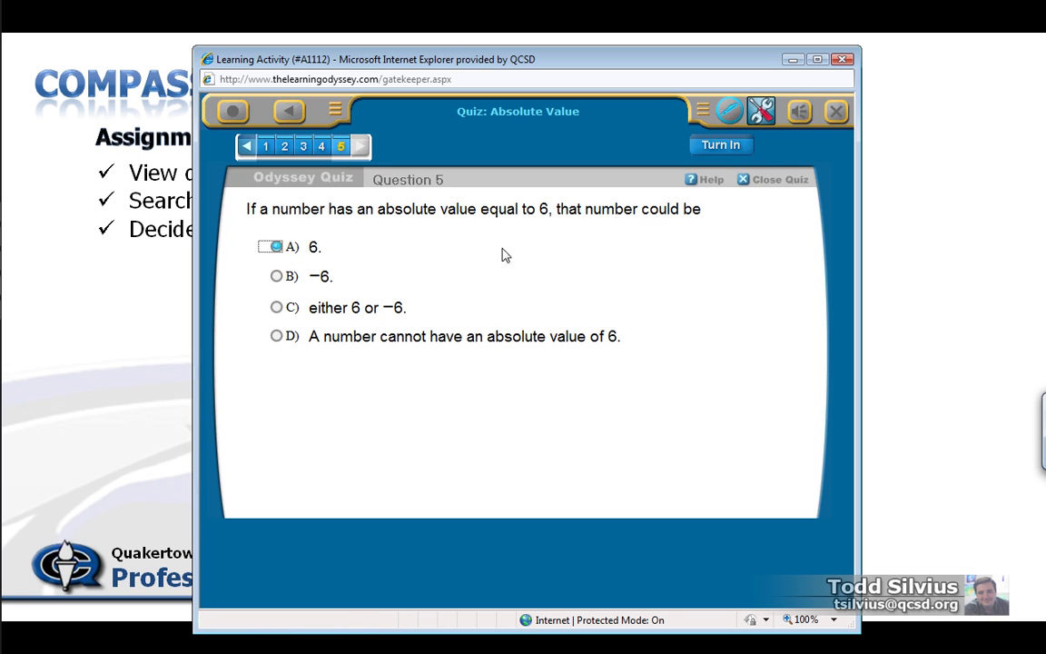
Turn in the quiz, review the 20% result, and bring up the unlock progress alert options
click(734, 146)
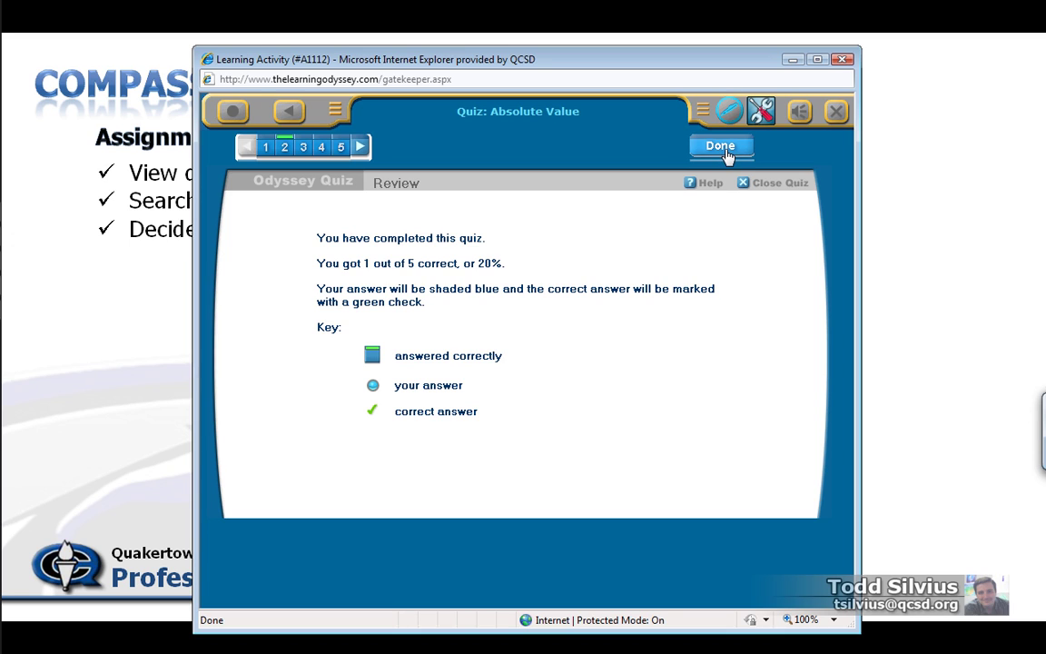
click(722, 149)
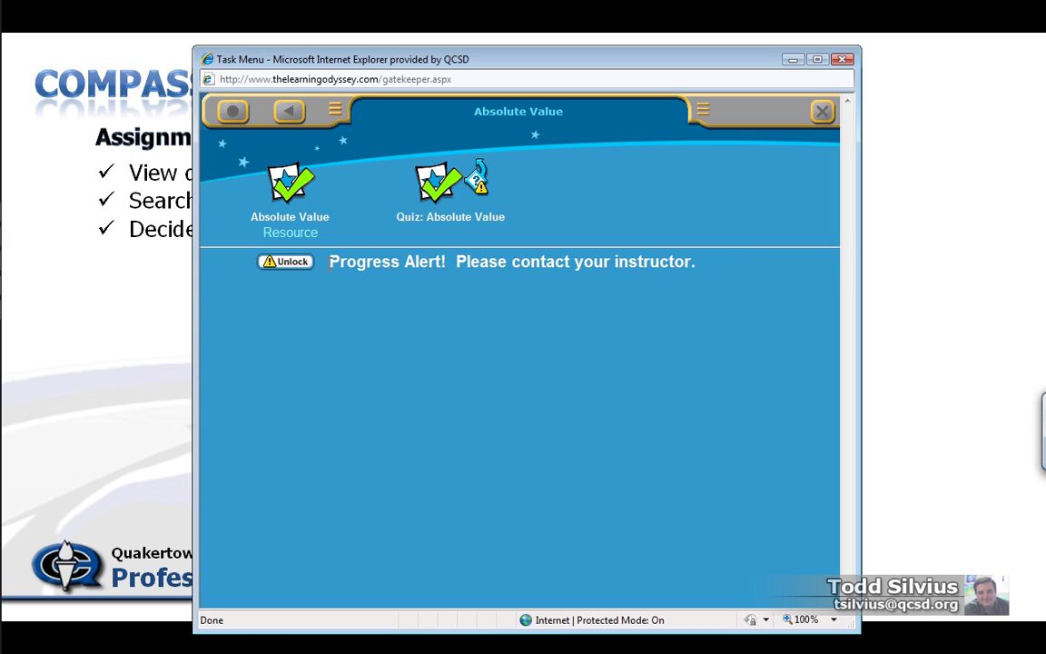
click(278, 261)
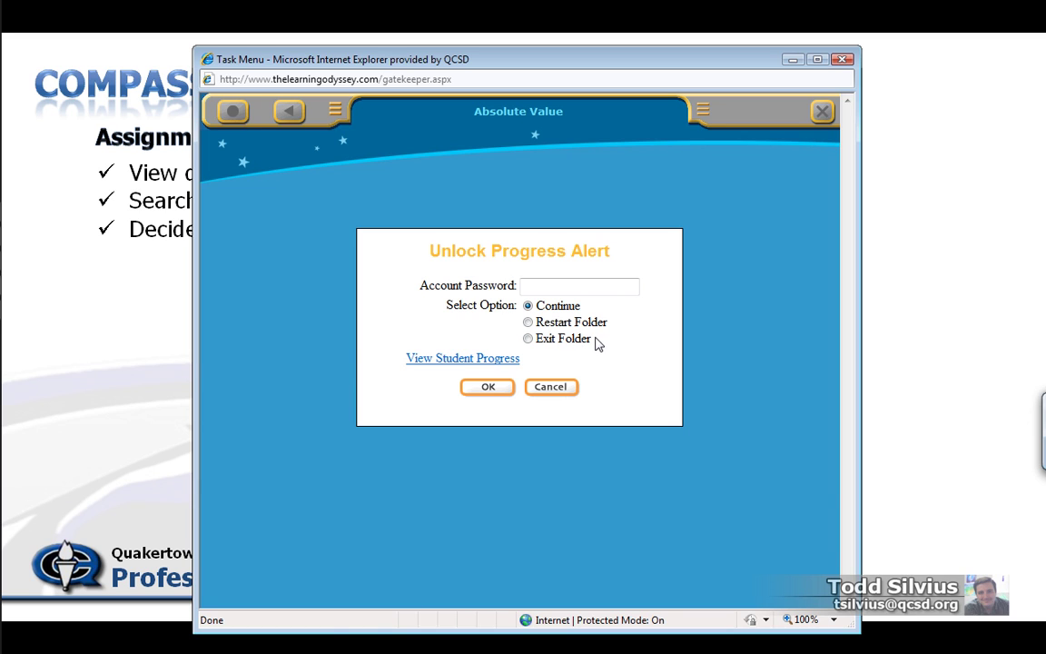
Open the student progress report and highlight the Absolute Value quiz scores 0%, 40% and 20%
click(479, 358)
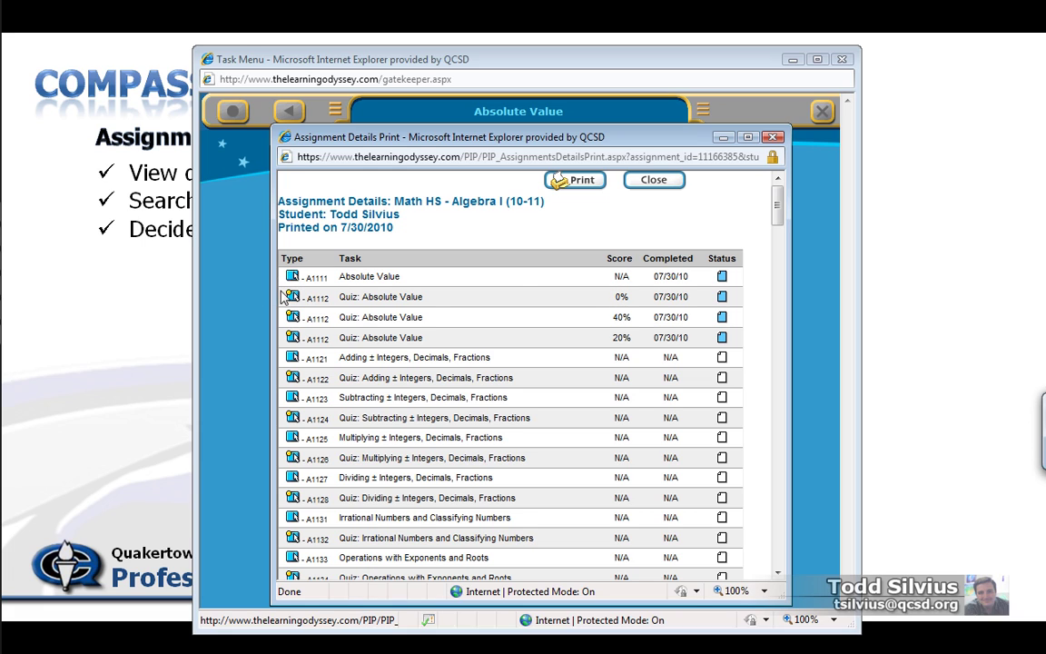
drag(734, 306, 478, 334)
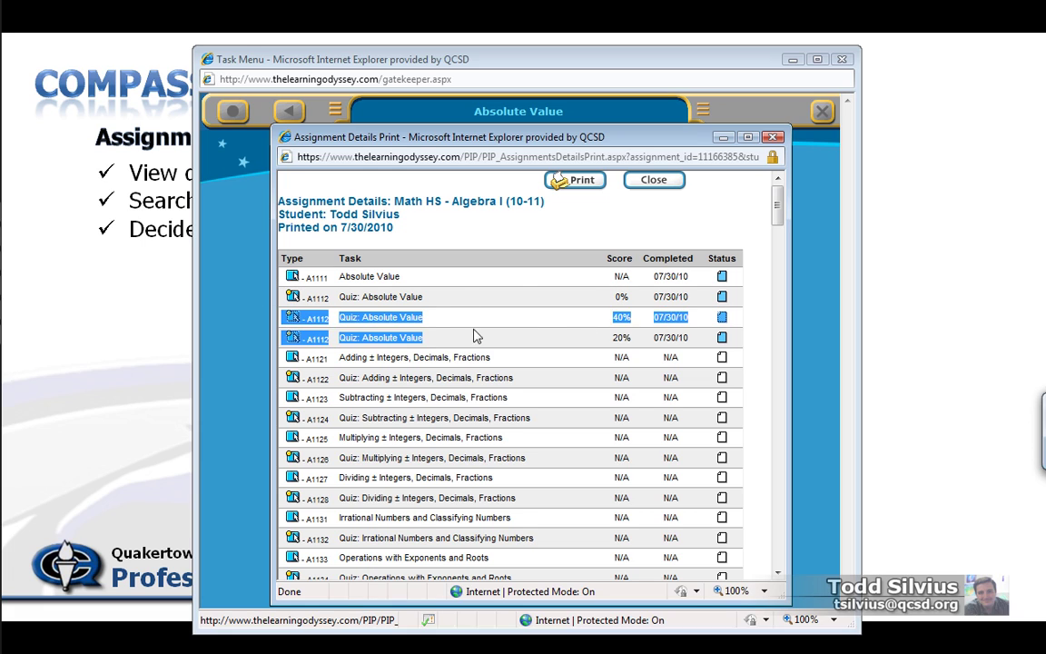
click(616, 296)
double_click(615, 296)
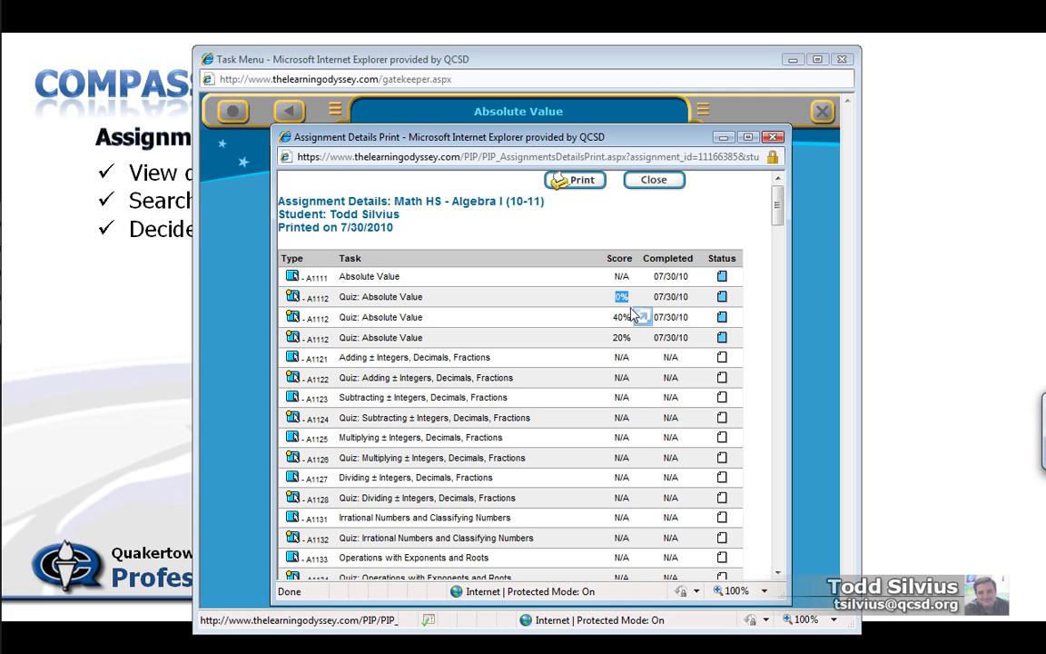
double_click(621, 317)
click(612, 342)
double_click(617, 338)
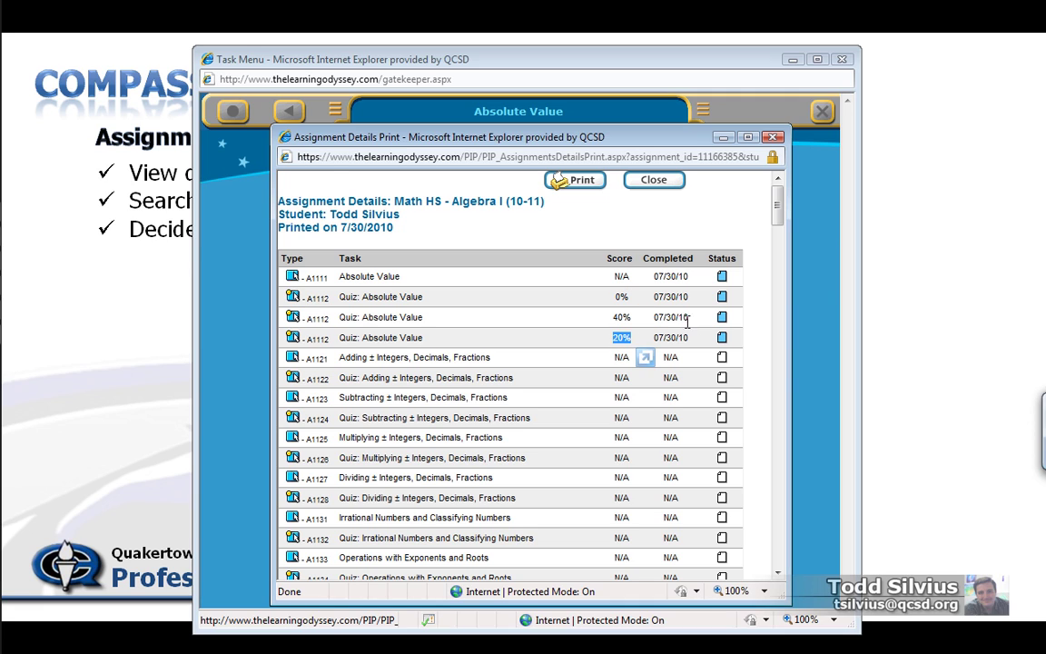
Close the progress report and cancel the unlock options without changes
click(639, 352)
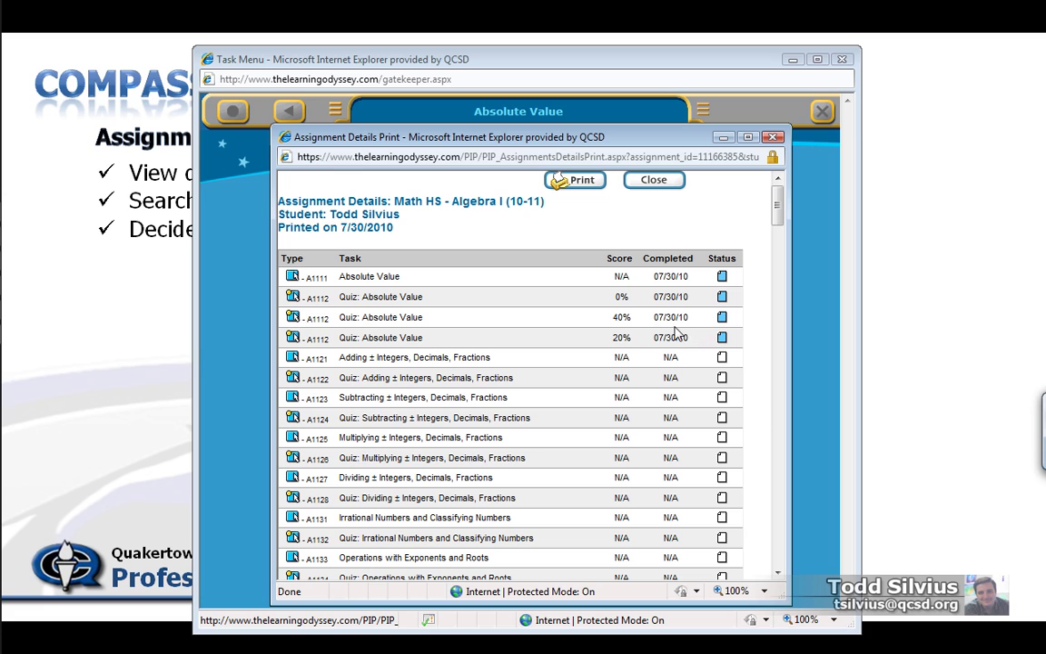
click(773, 136)
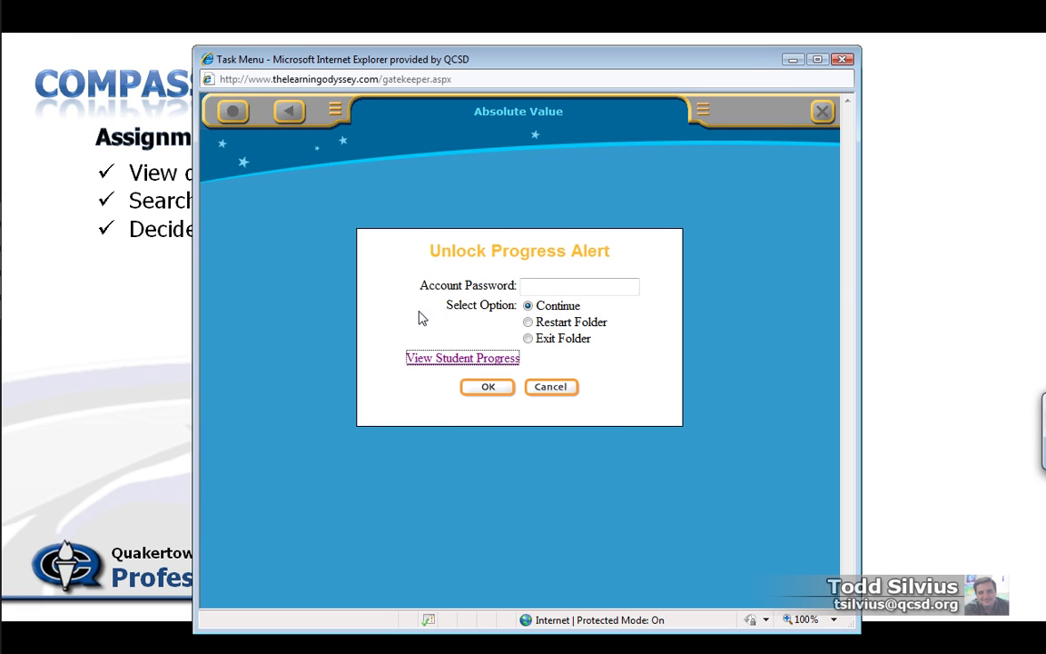
click(551, 387)
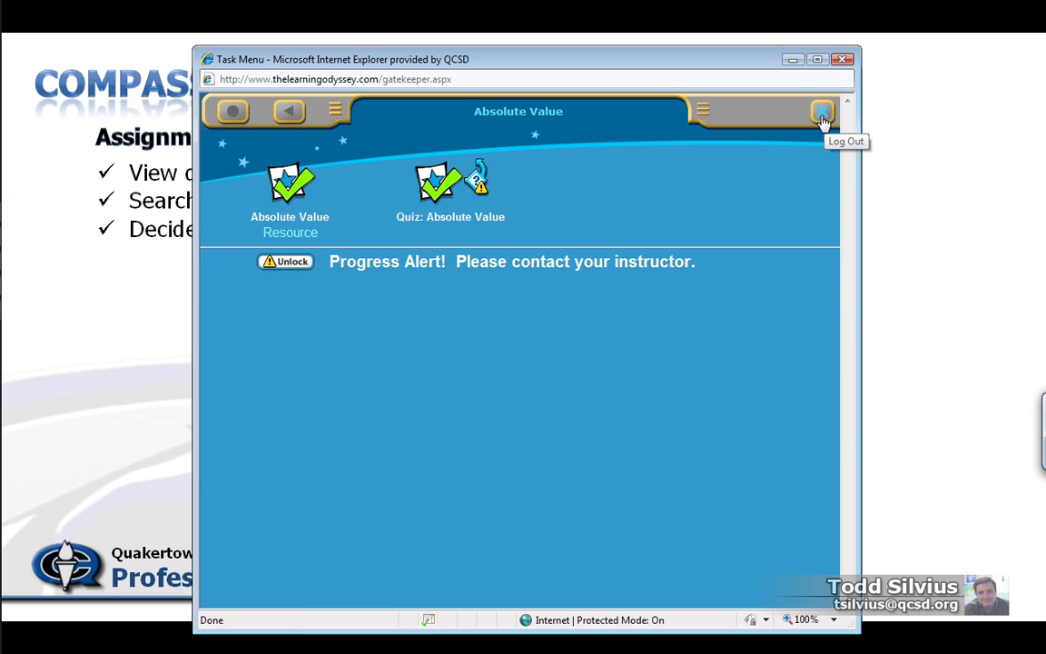
Go back to Real Numbers via Operations with Integers, then log the student out
click(289, 111)
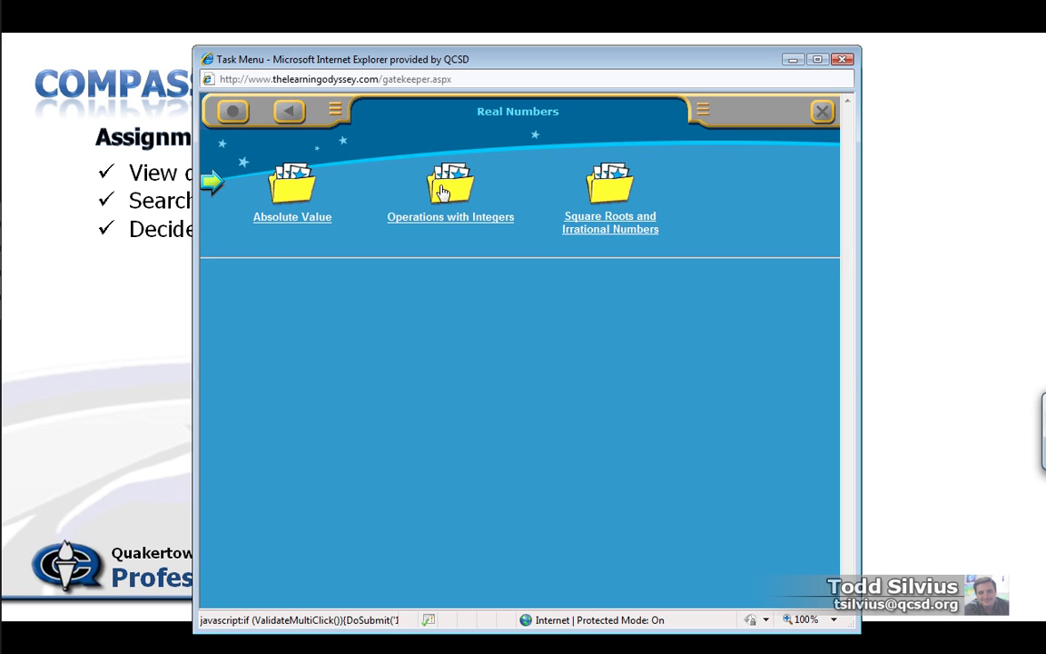
click(450, 216)
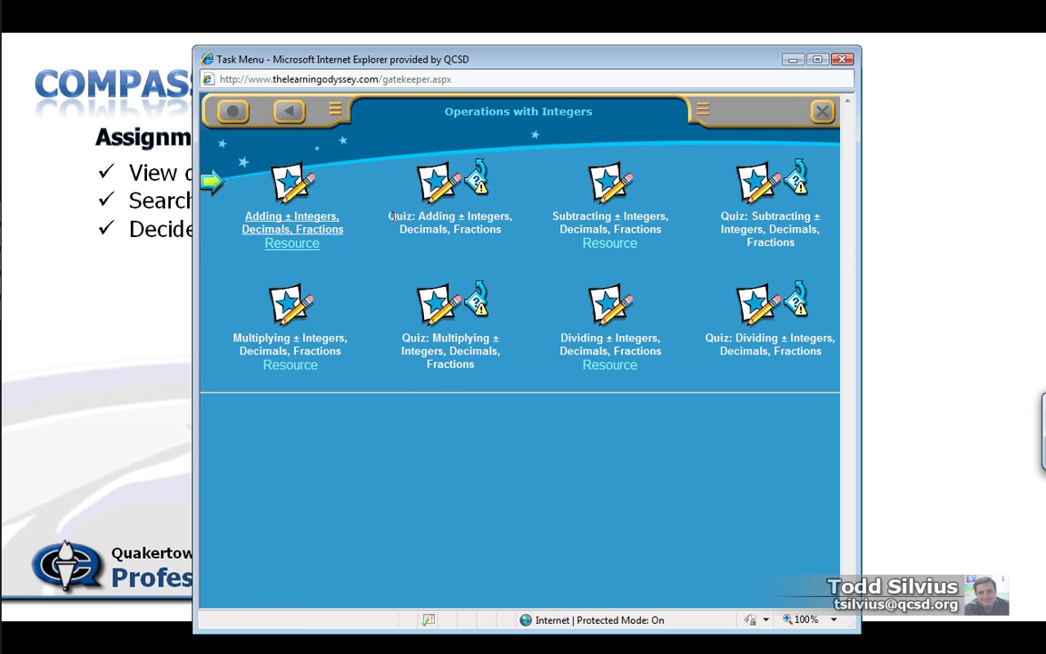
click(299, 116)
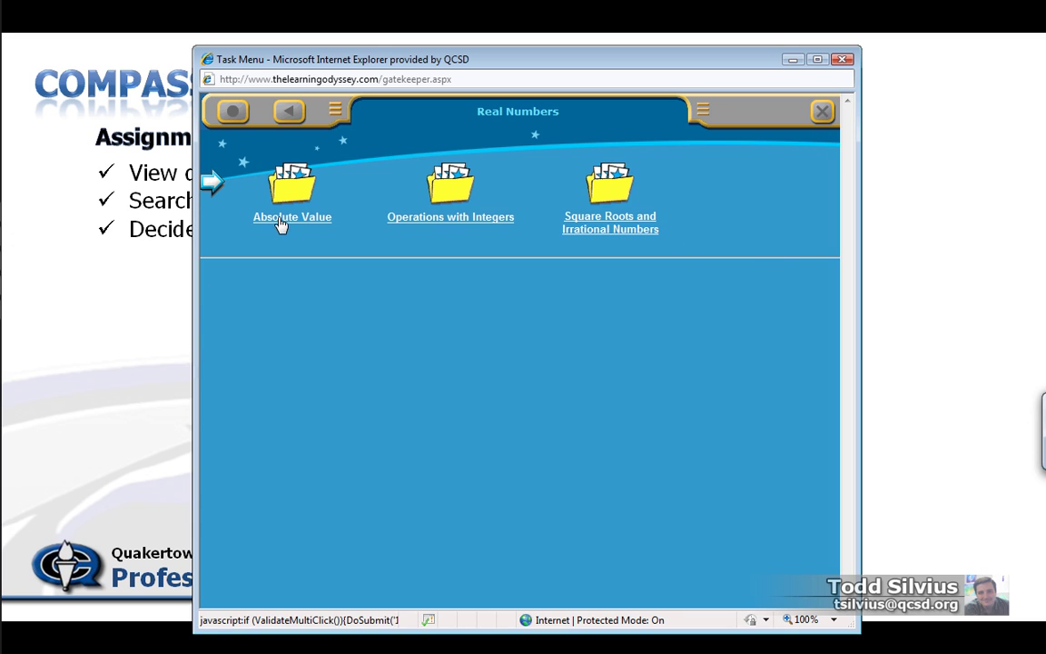
click(823, 119)
key(alt+Tab)
key(alt+Tab)
key(alt+Tab)
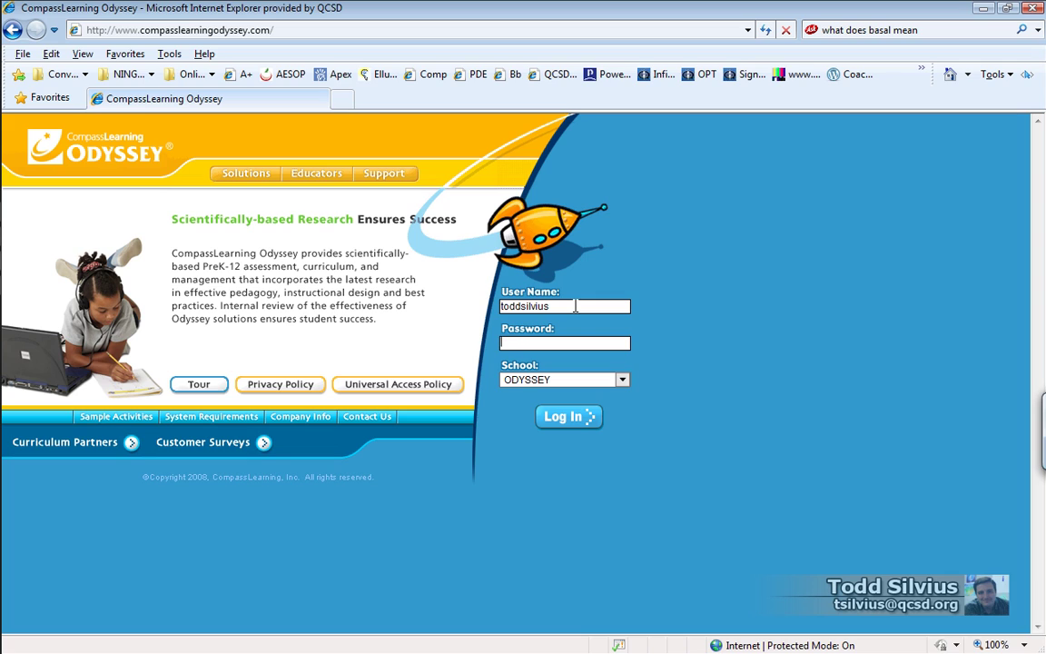
Enter the teacher account's user name and password on the login page and sign in
text(**)
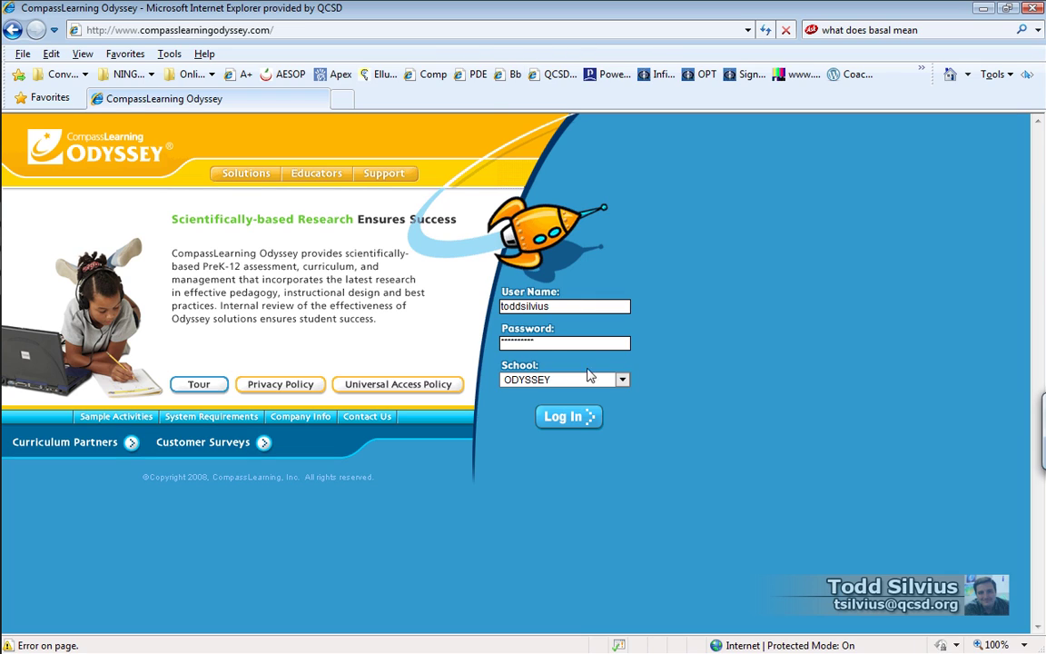
click(584, 343)
key(alt+Tab)
key(Return)
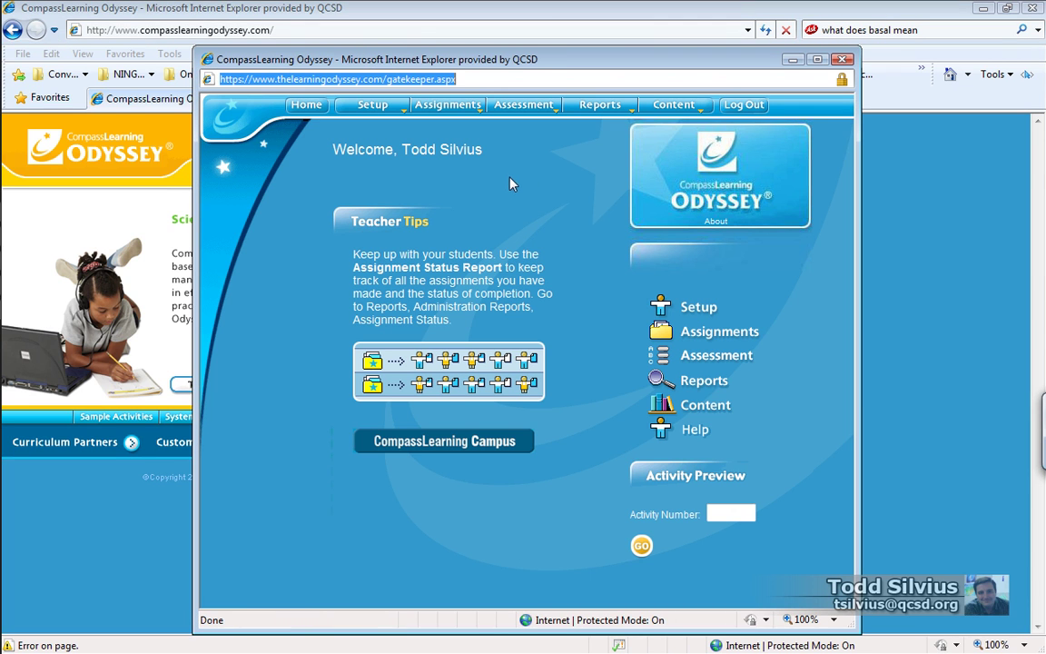
In Assignment Status, search students by surname and select the grade 9 student
mouse_move(431, 104)
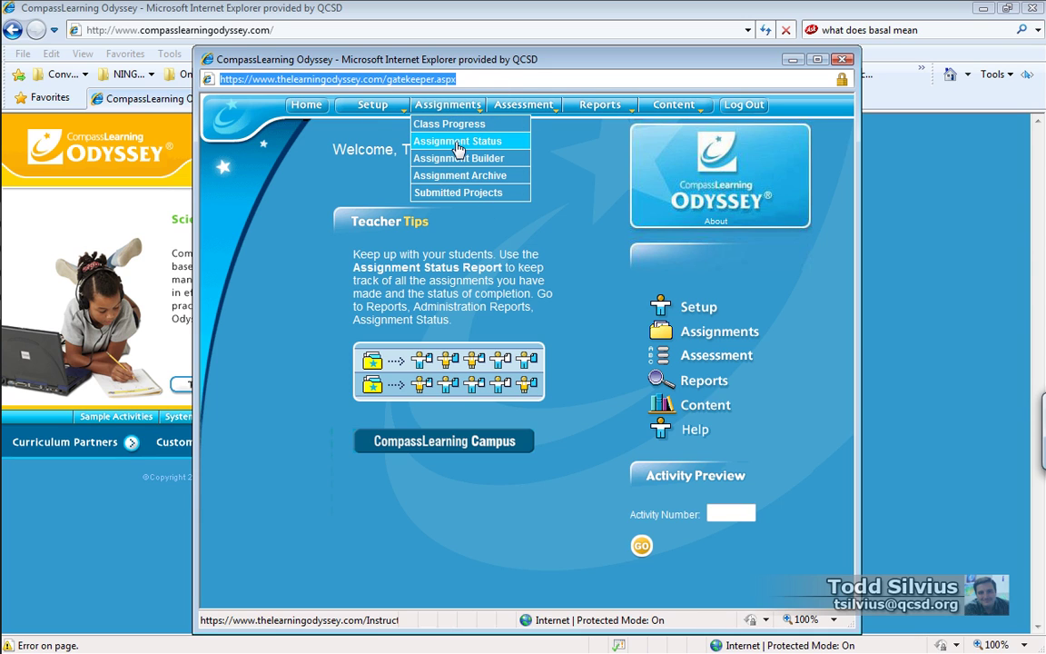
click(458, 142)
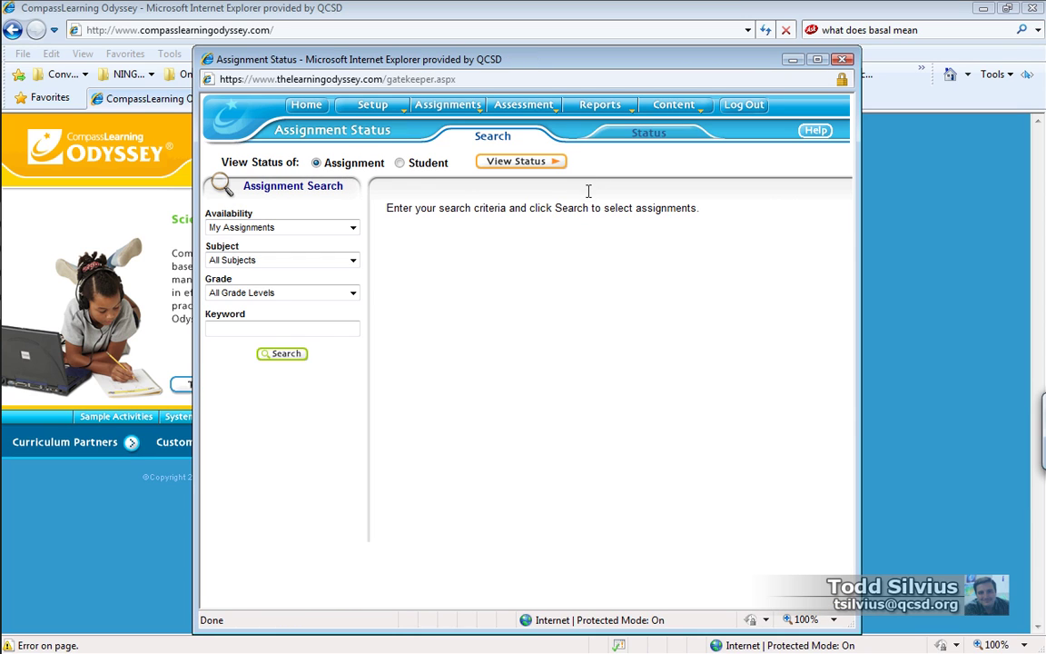
click(399, 165)
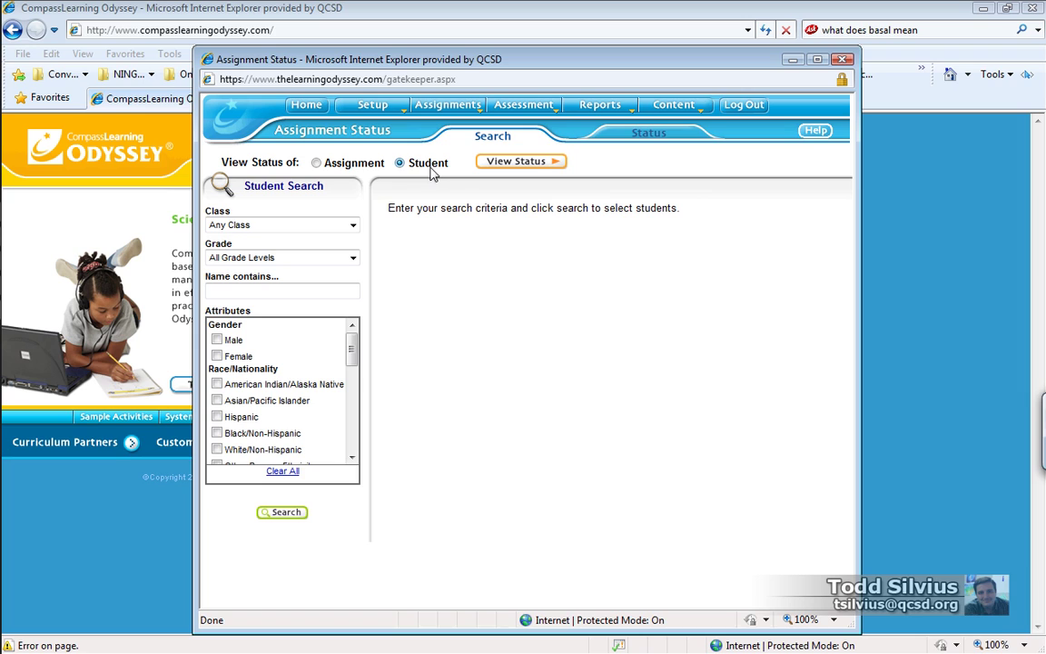
click(326, 296)
key(Return)
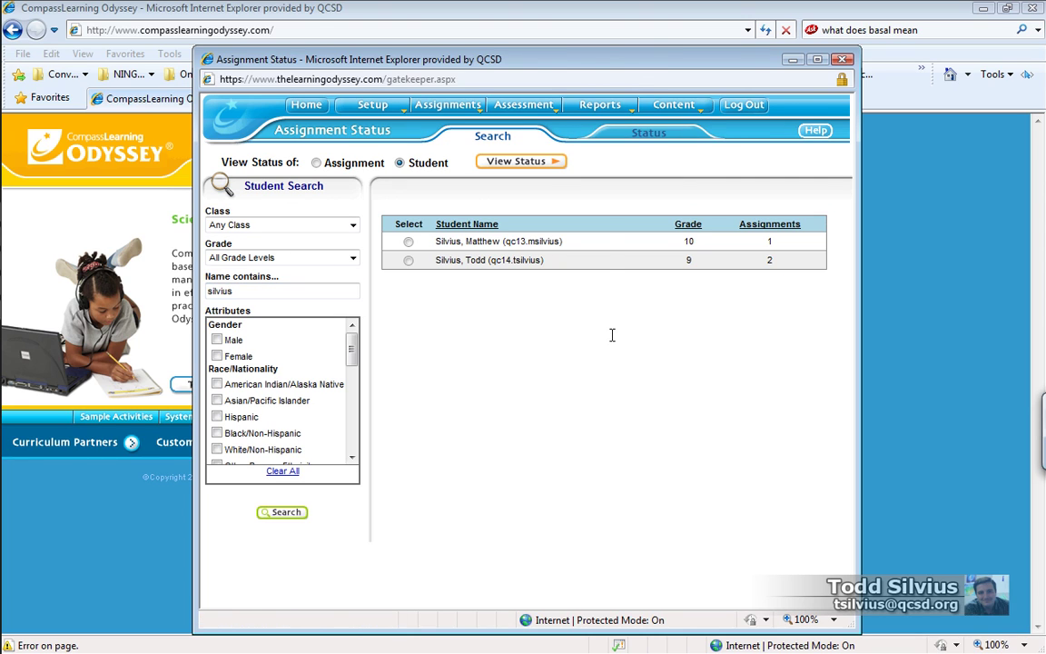
click(408, 262)
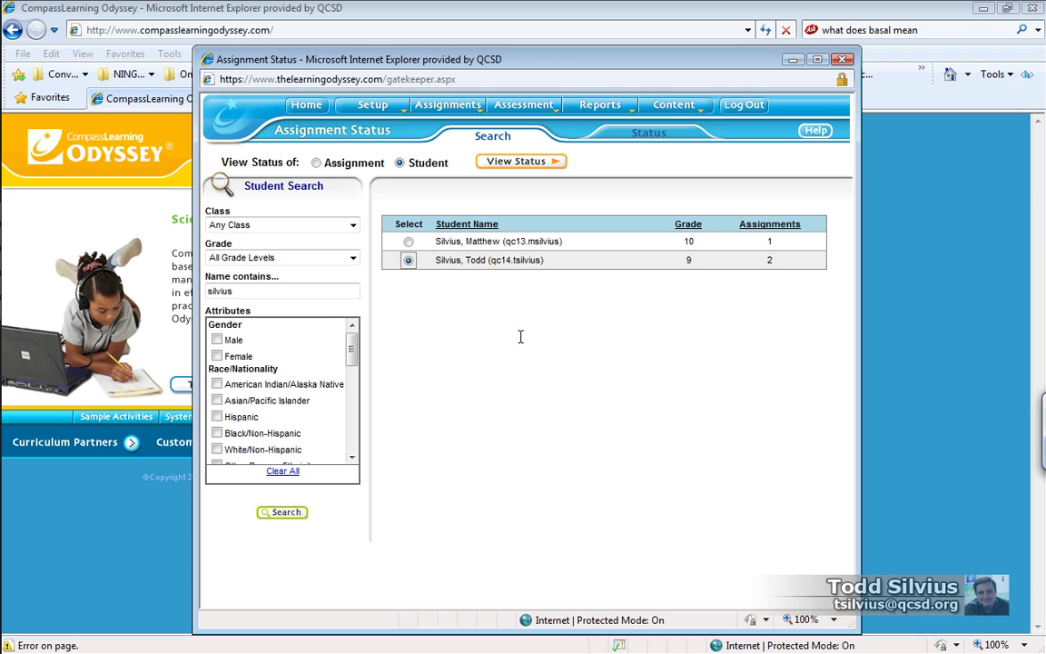
View the student's assignments and open the Algebra I alert showing quiz score 20 versus mastery 70
click(525, 166)
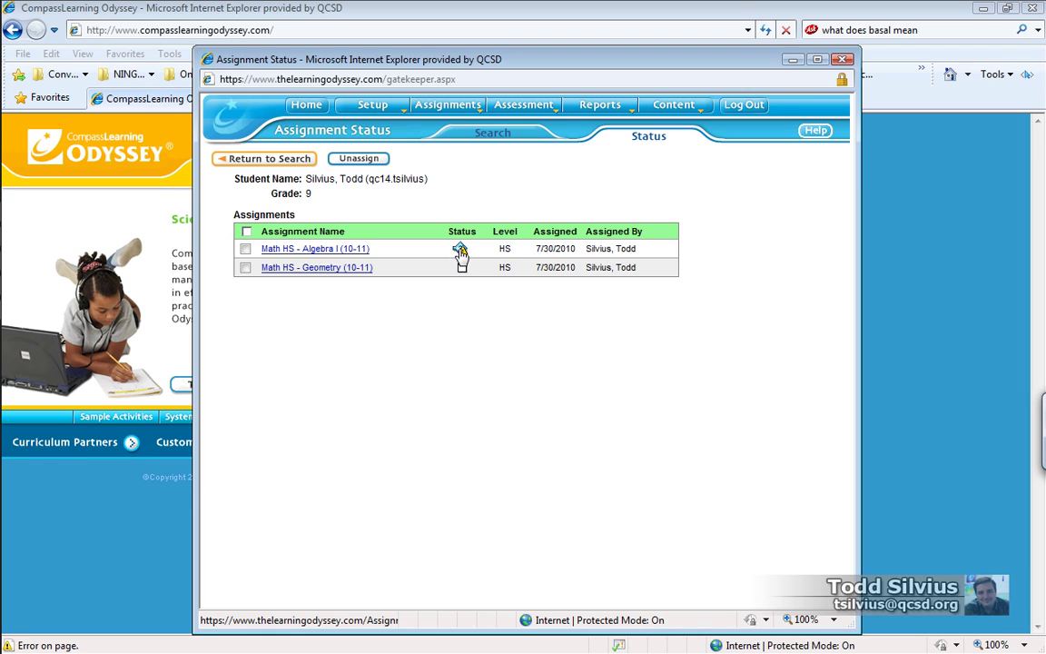
click(460, 254)
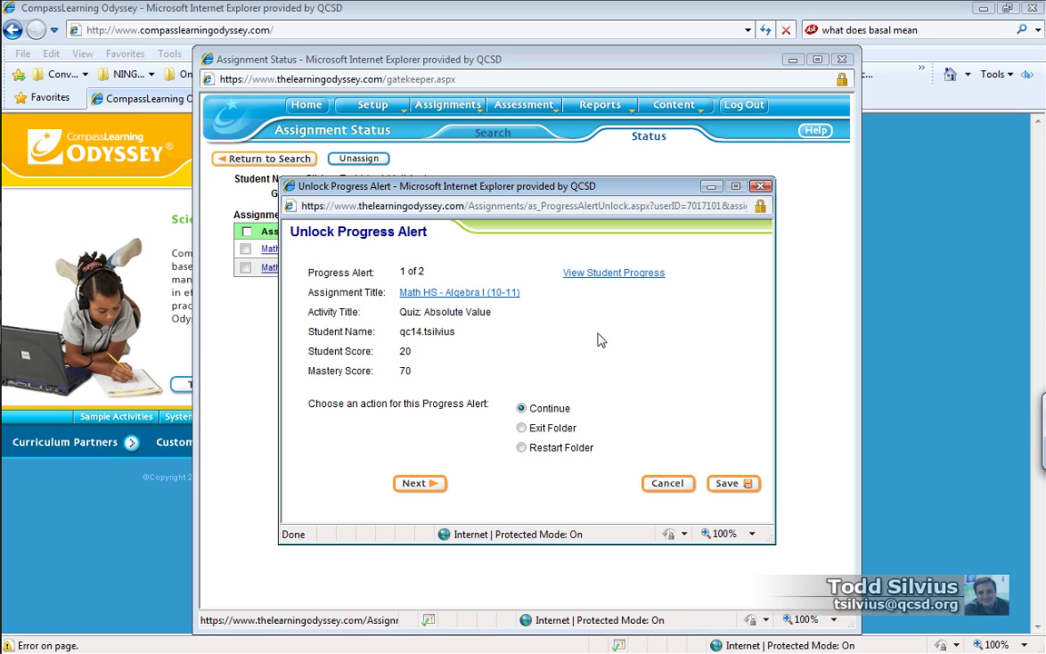
Inspect the student's progress details and the Algebra I assignment overview, then close both
click(602, 273)
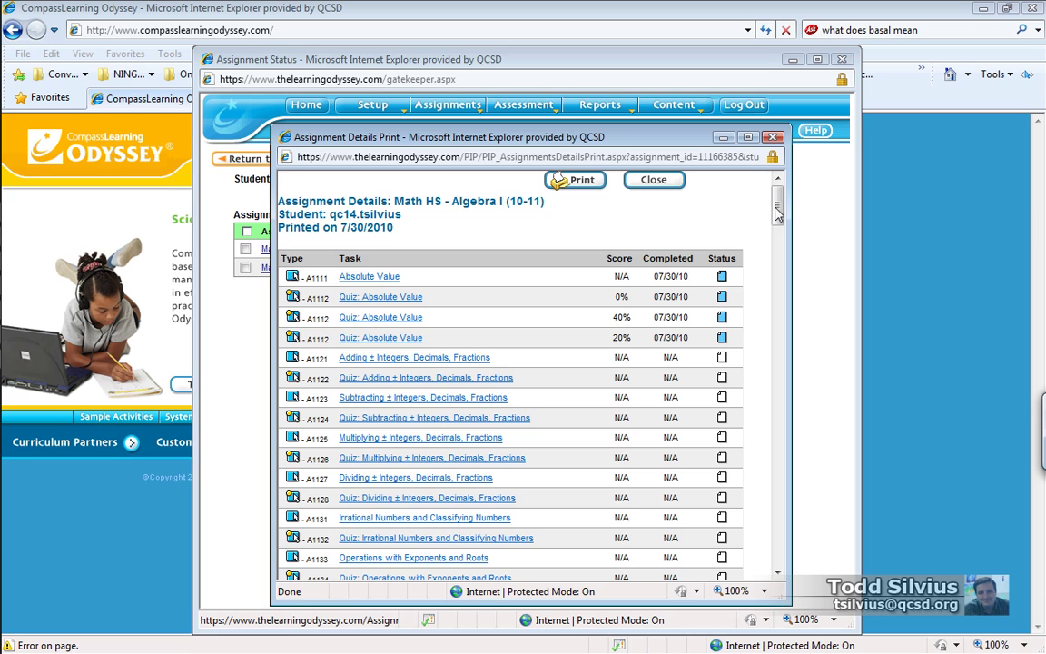
click(772, 138)
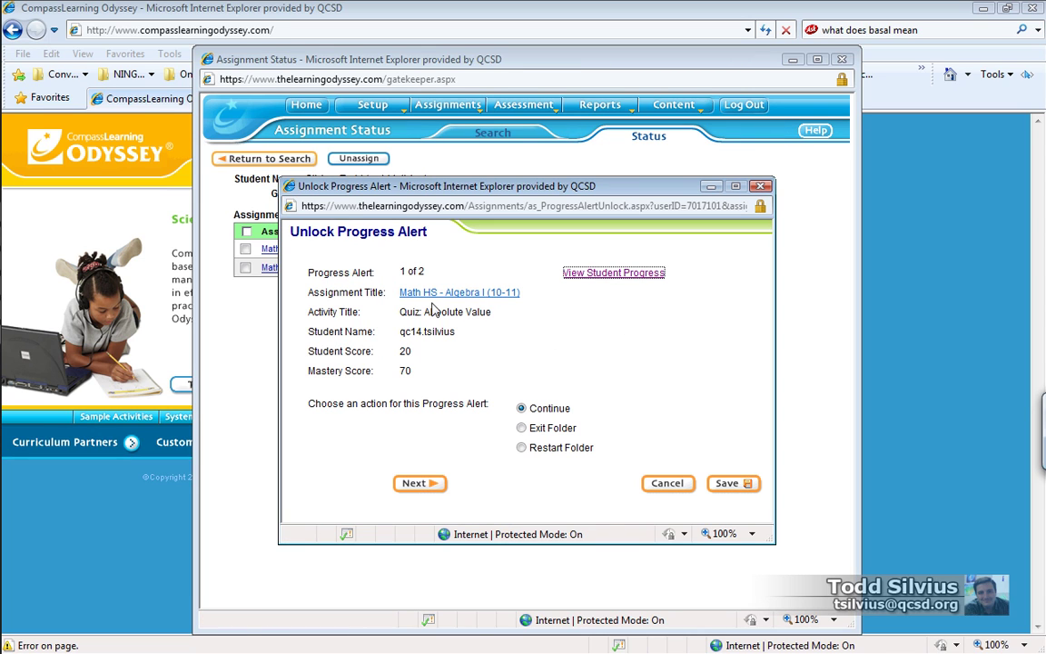
click(406, 297)
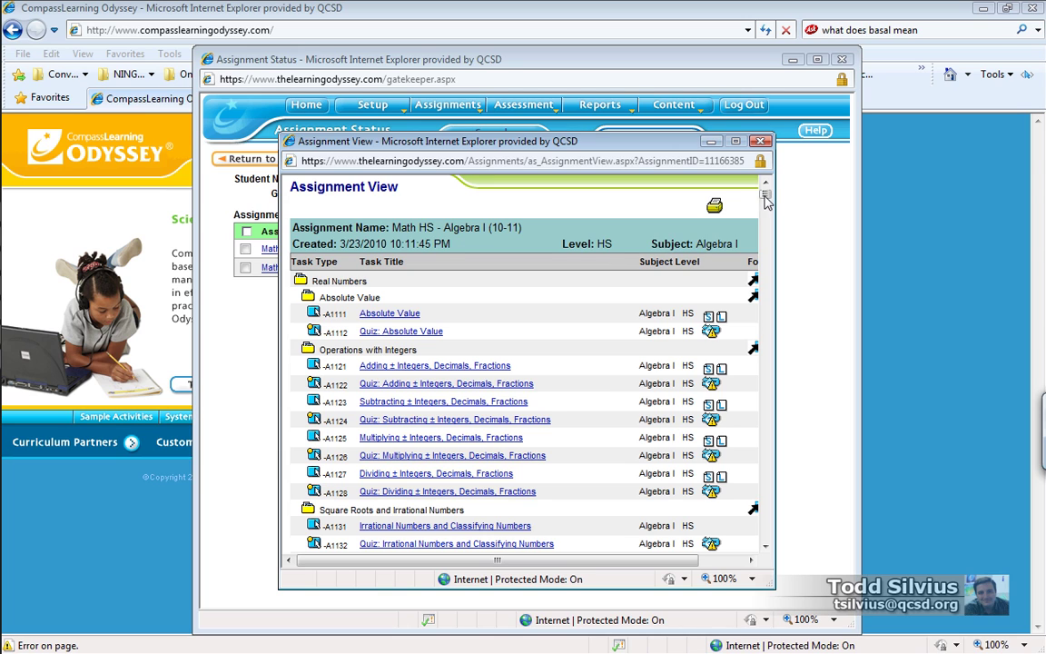
click(762, 143)
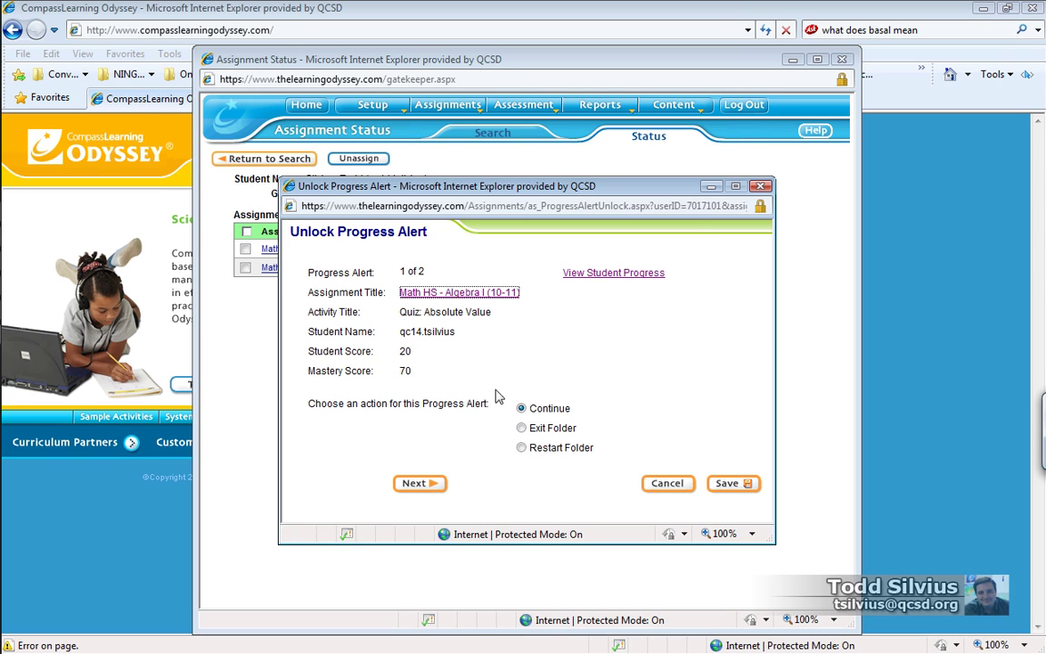
Choose Restart Folder for both Absolute Value progress alerts and save
click(520, 407)
click(522, 449)
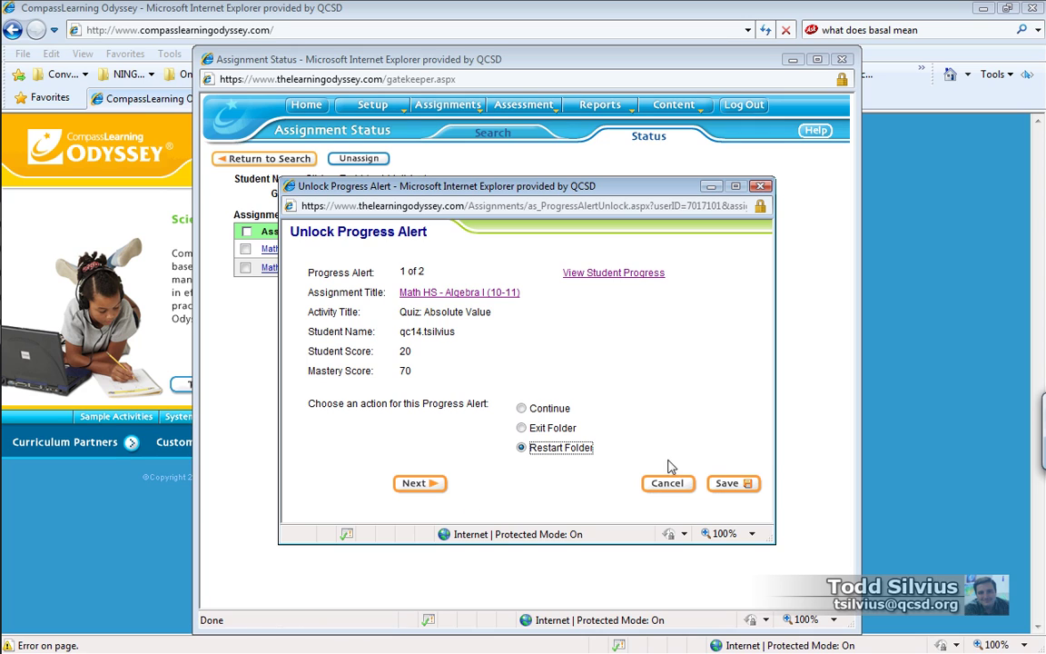
click(425, 485)
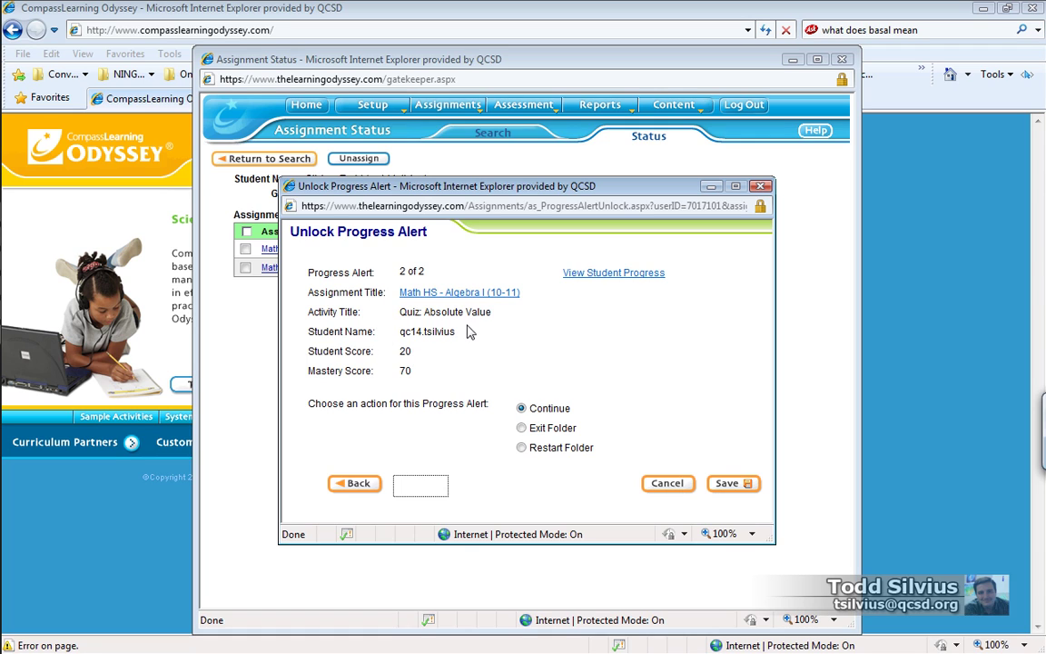
click(356, 482)
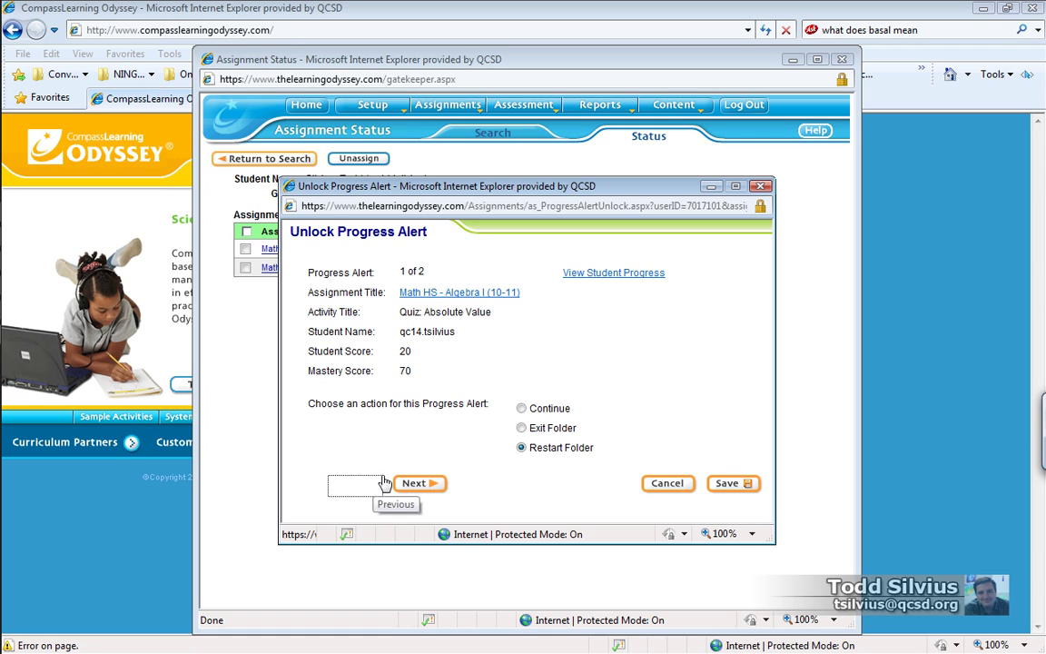
click(414, 483)
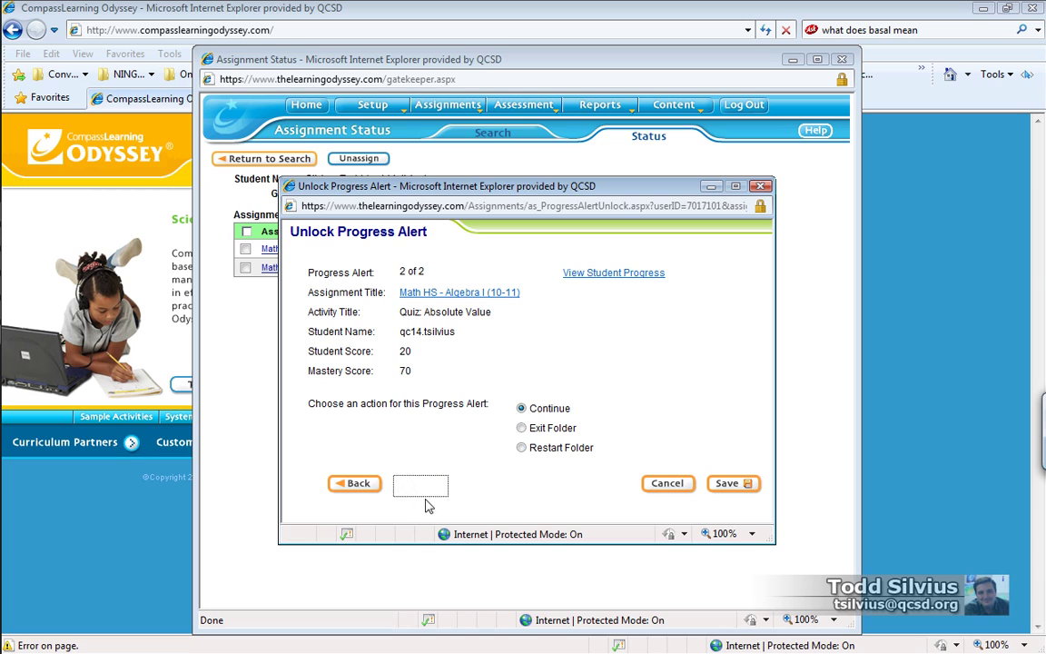
click(522, 447)
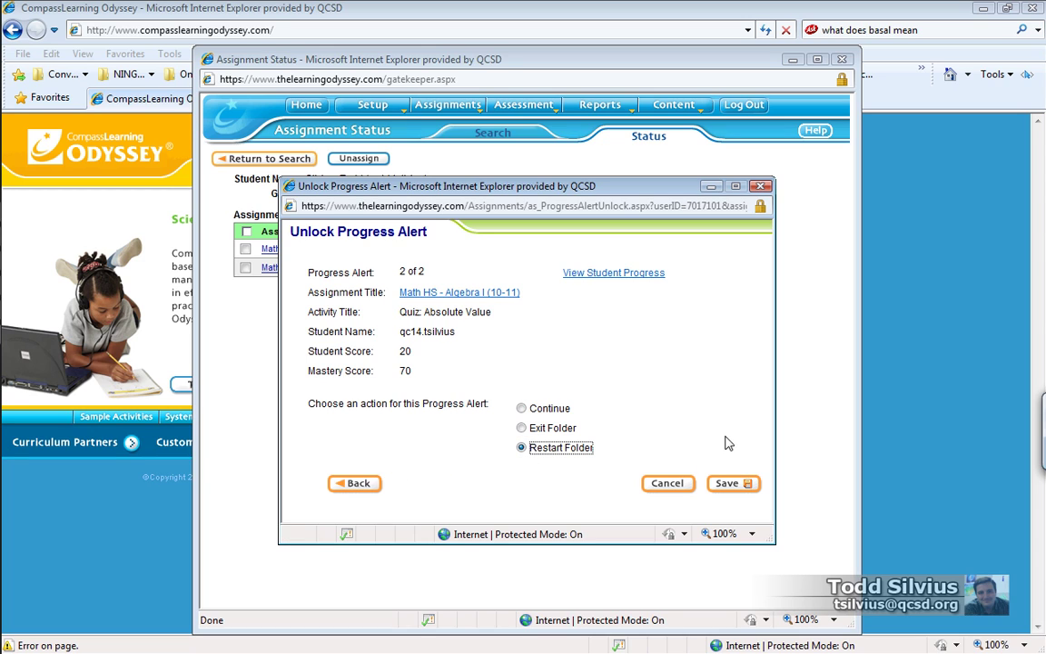
click(734, 482)
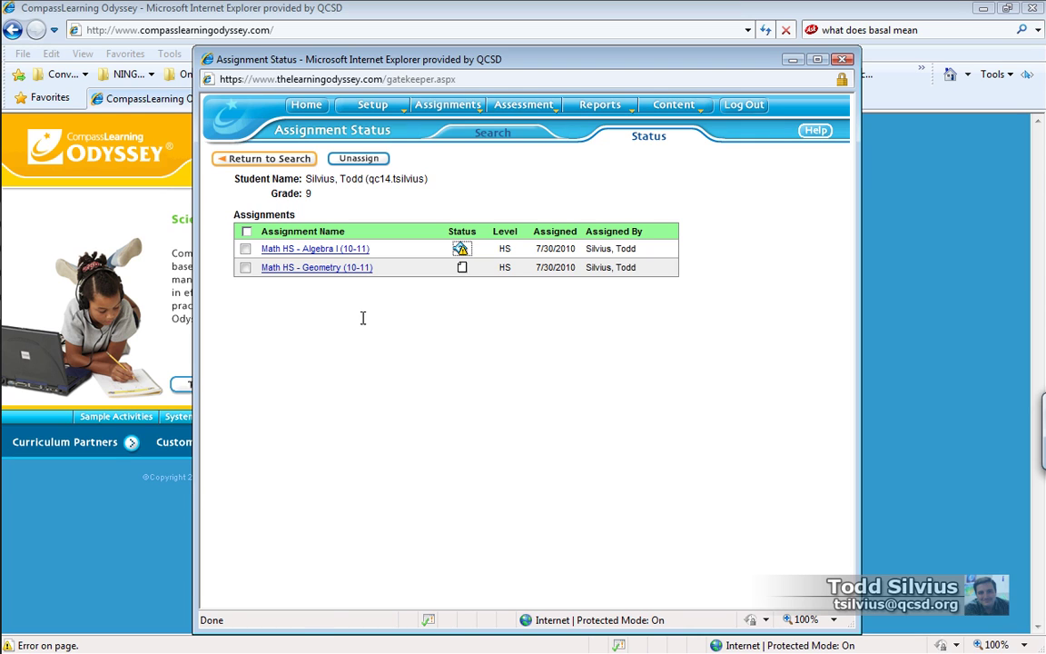
Log out of the teacher account and close the leftover Assignment Status window
click(743, 104)
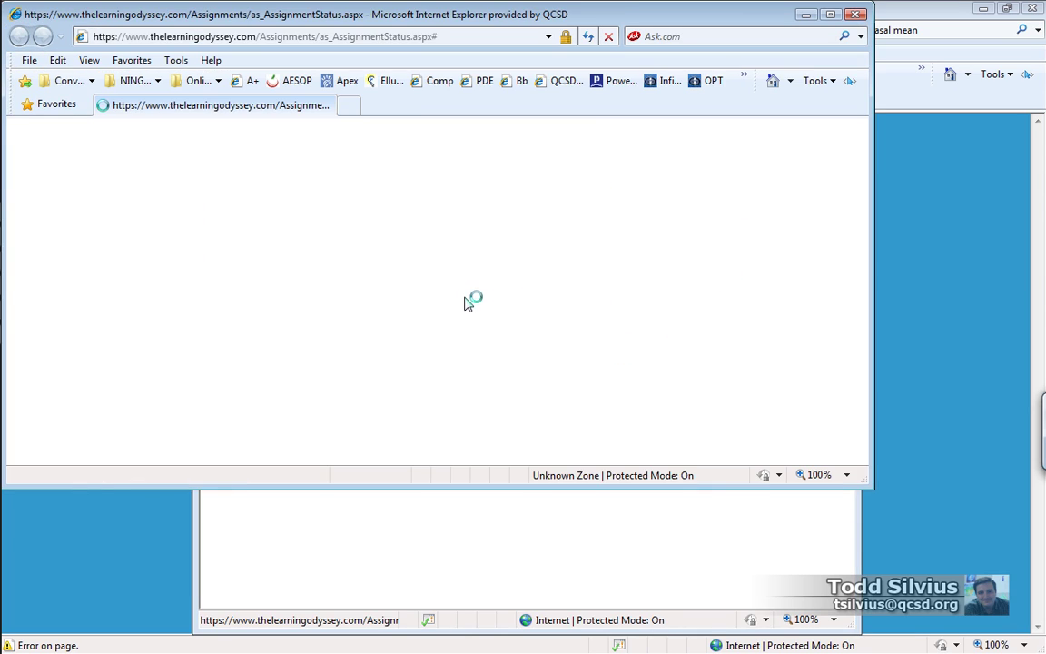
click(858, 16)
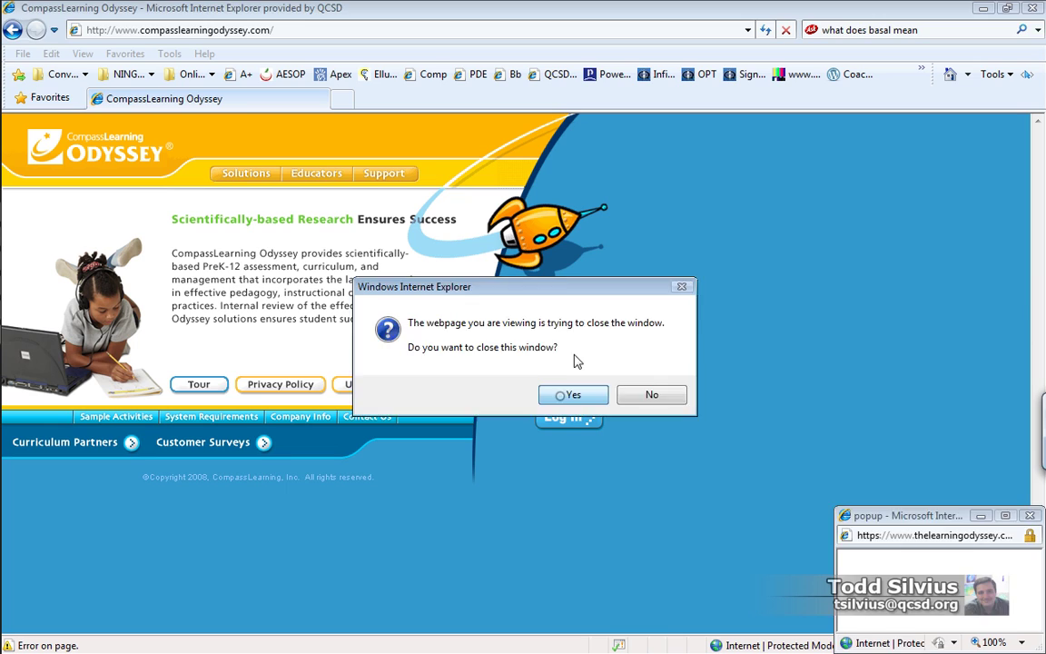
click(567, 393)
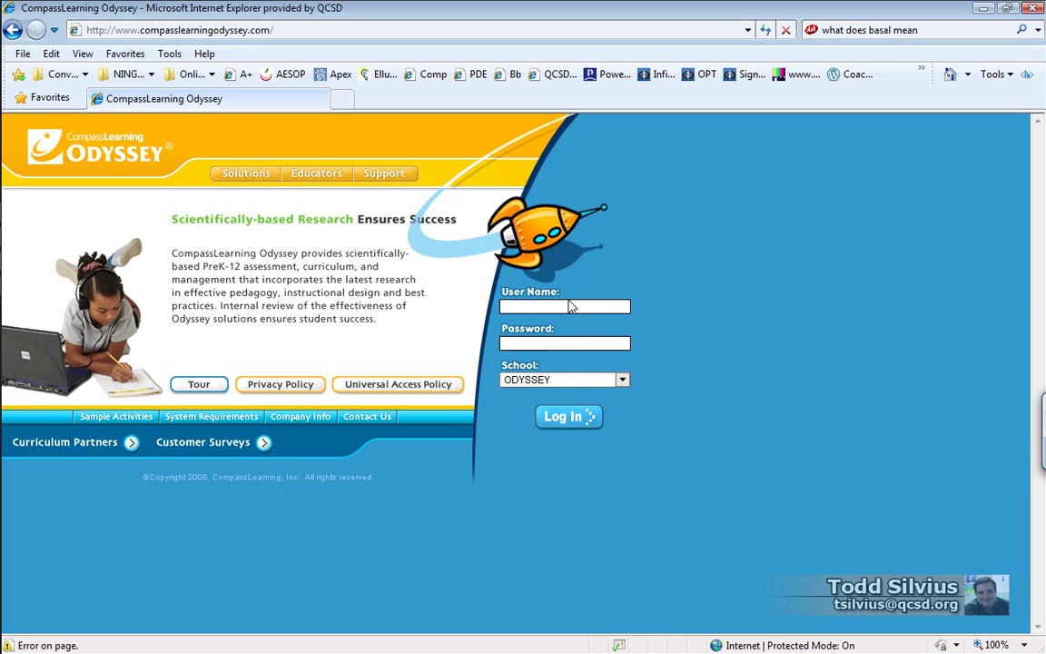
Sign in with the student's user name and password
click(569, 307)
key(Return)
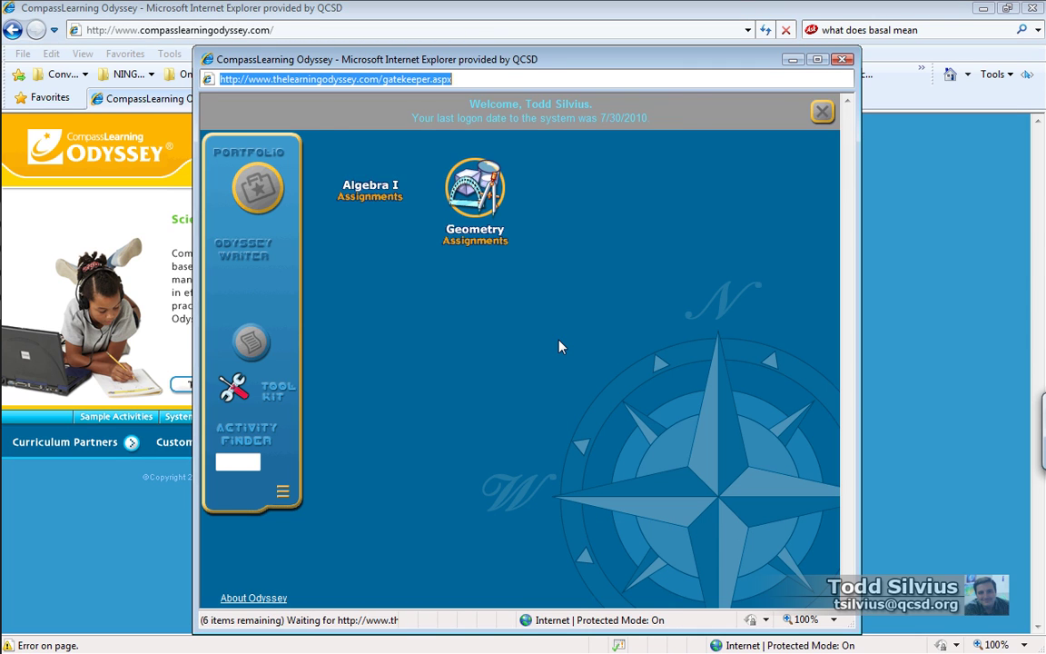
Go to Algebra I > Real Numbers > Absolute Value and launch the Absolute Value Resource
click(358, 237)
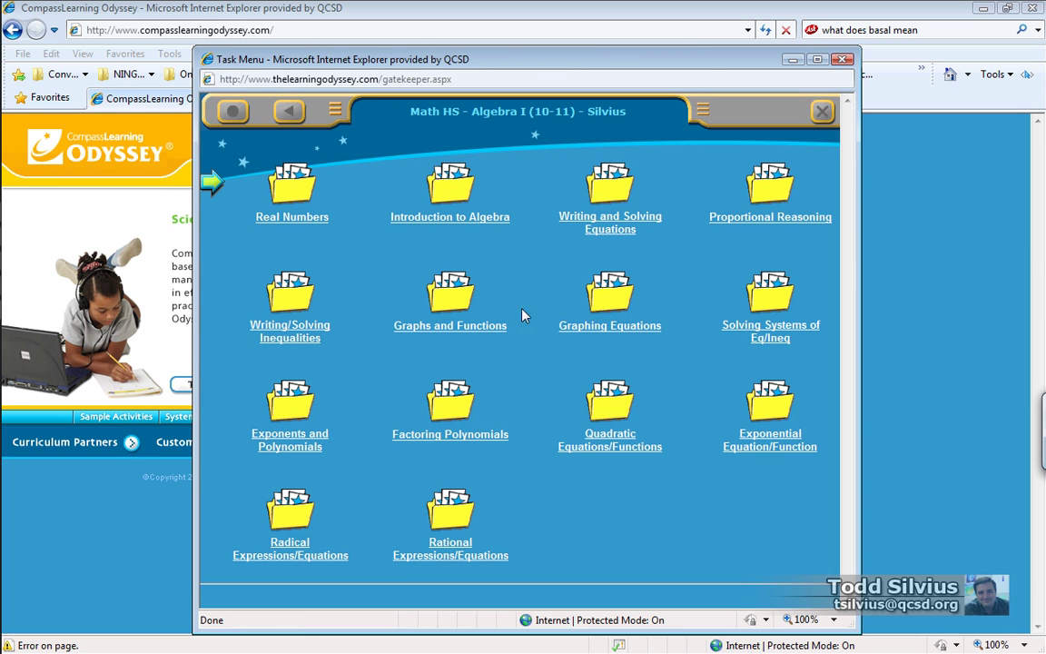
click(291, 186)
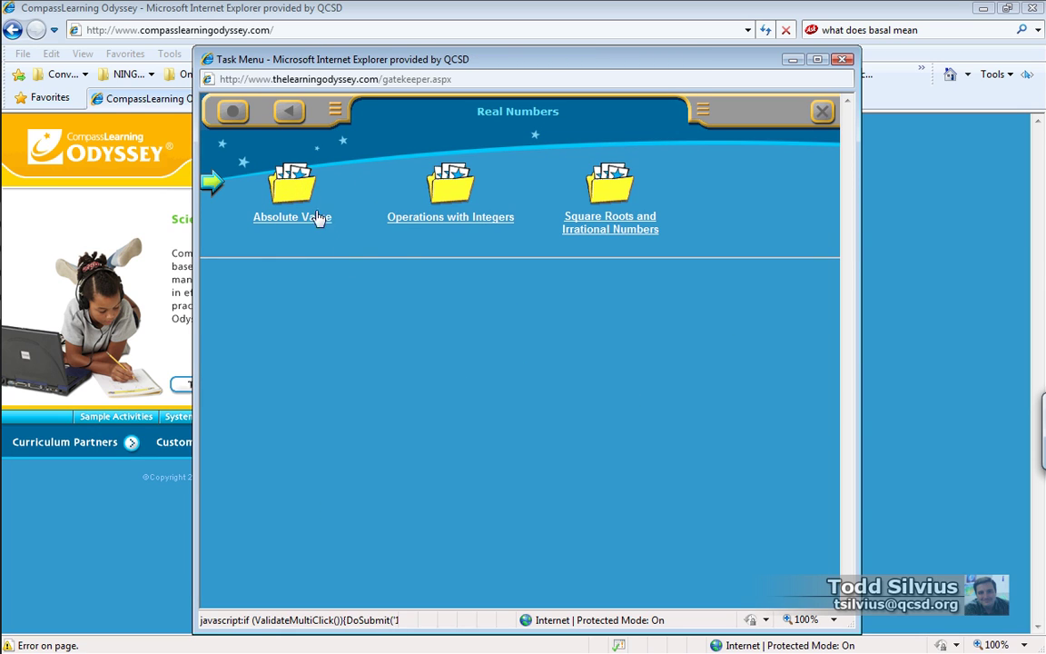
click(317, 217)
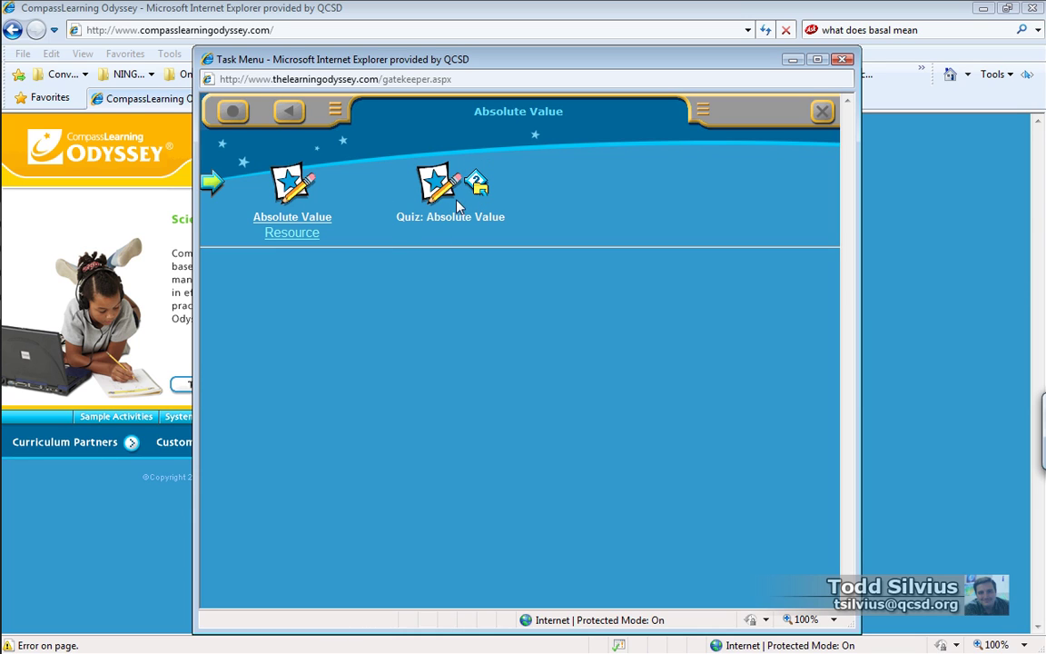
click(256, 174)
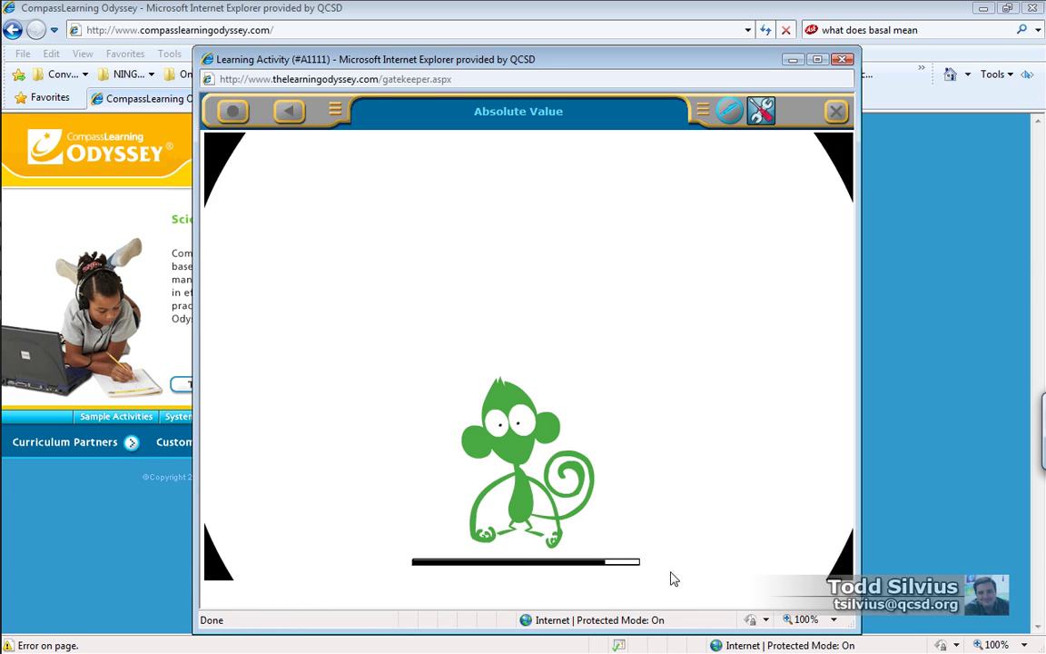
Start the Absolute Value lesson and enter the answer 1 3/4 in the answer boxes
click(672, 556)
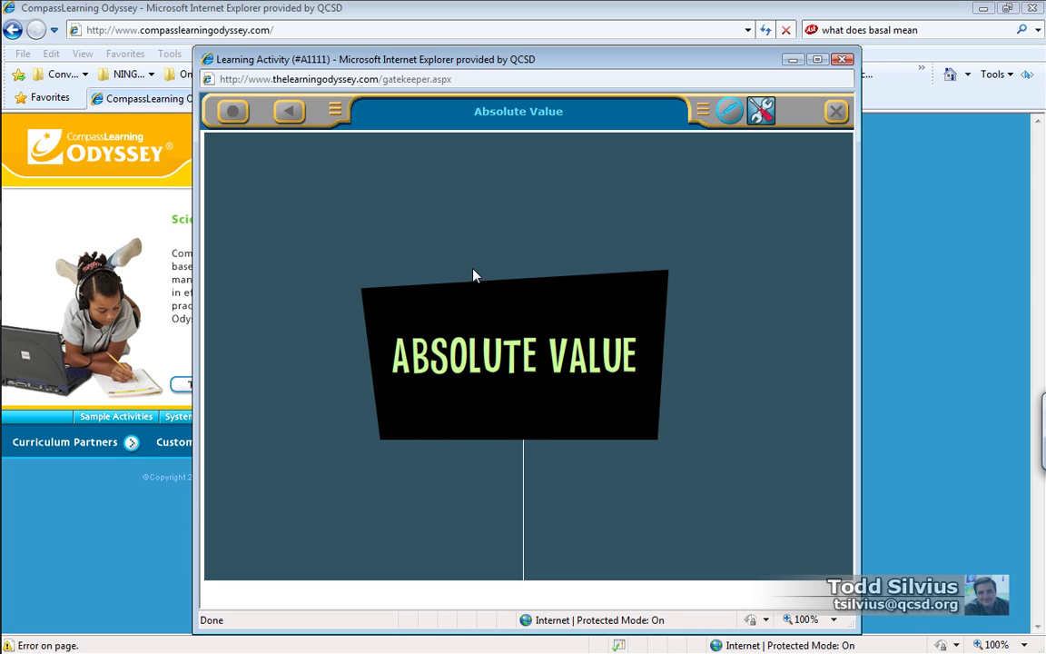
key(alt+Tab)
key(alt+Tab)
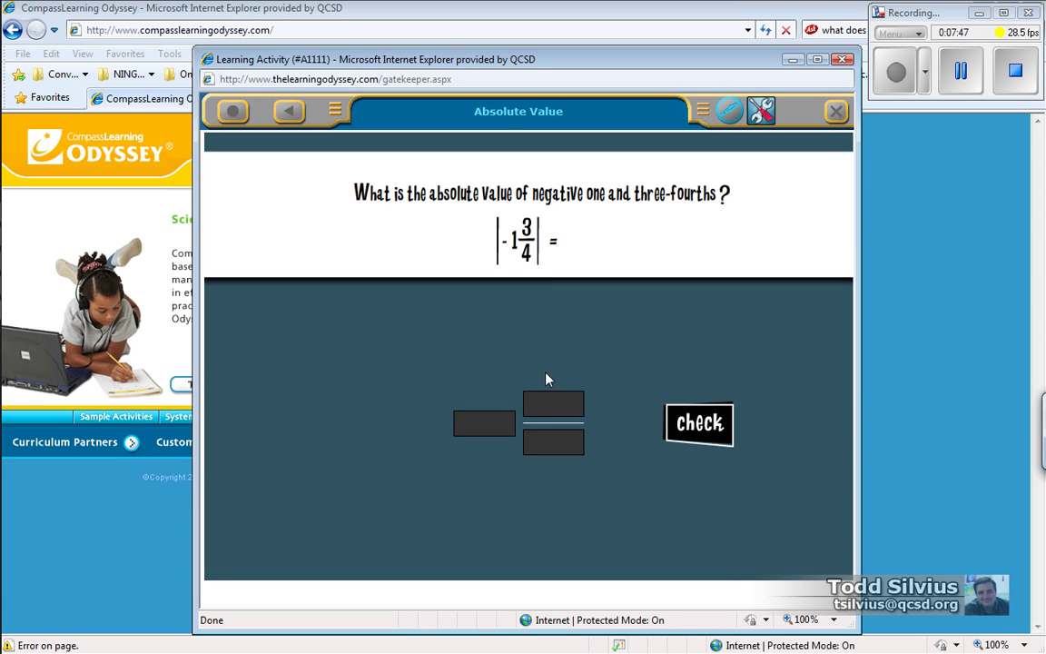
text(1)
click(558, 400)
click(560, 443)
text(4)
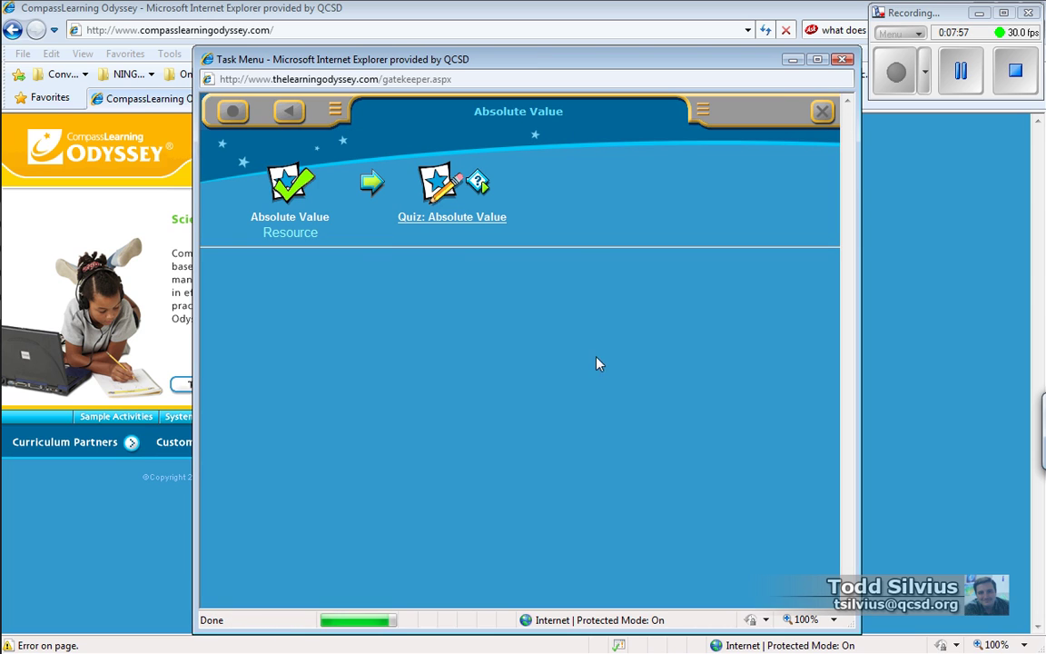
Retake the Absolute Value quiz choosing answer A on questions 1, 2, 4 and 5, then turn it in, scoring 2 of 5 (40%)
click(439, 187)
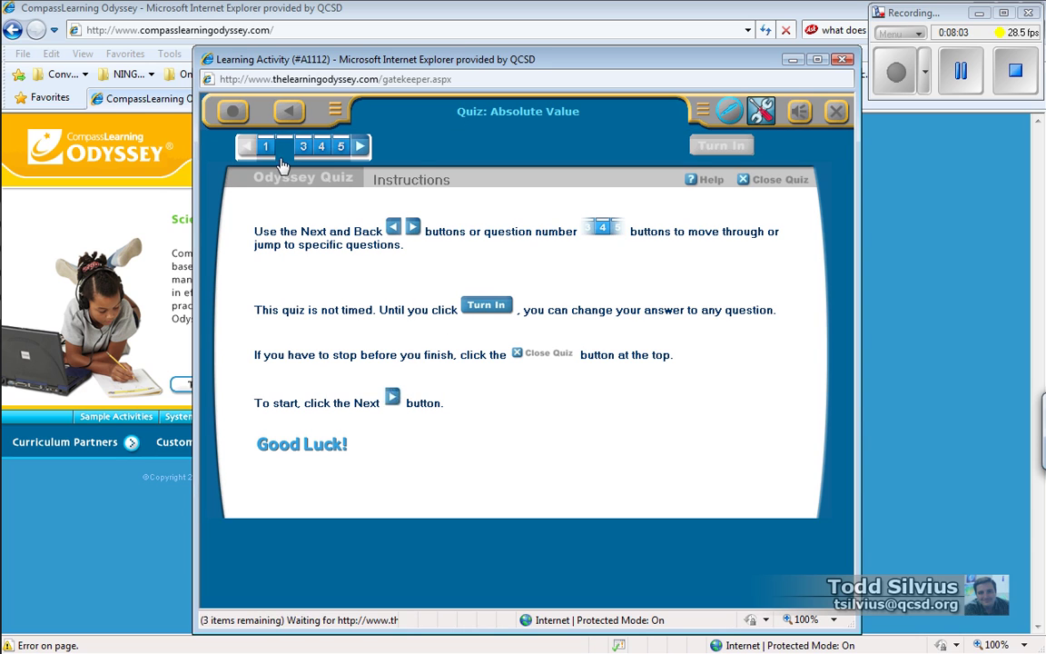
click(266, 149)
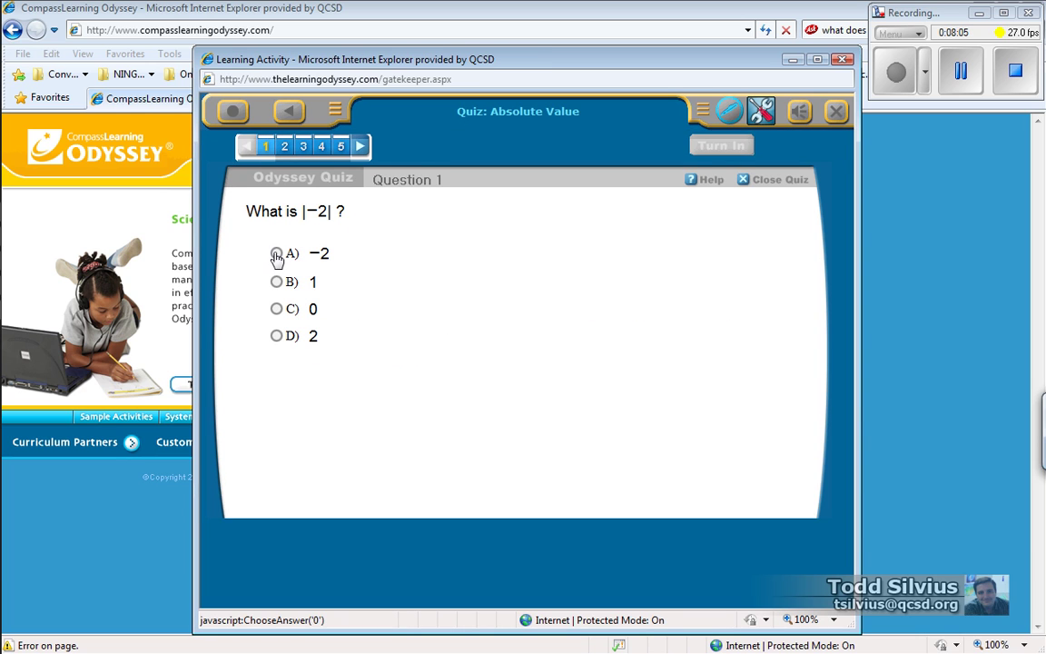
click(276, 253)
click(284, 146)
click(276, 248)
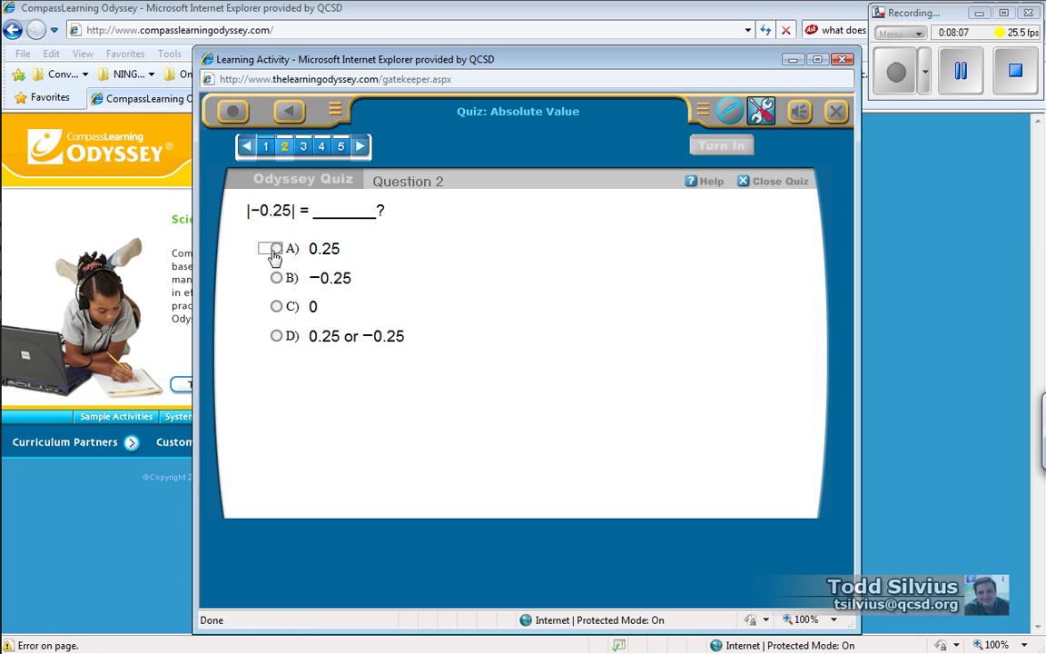
click(304, 148)
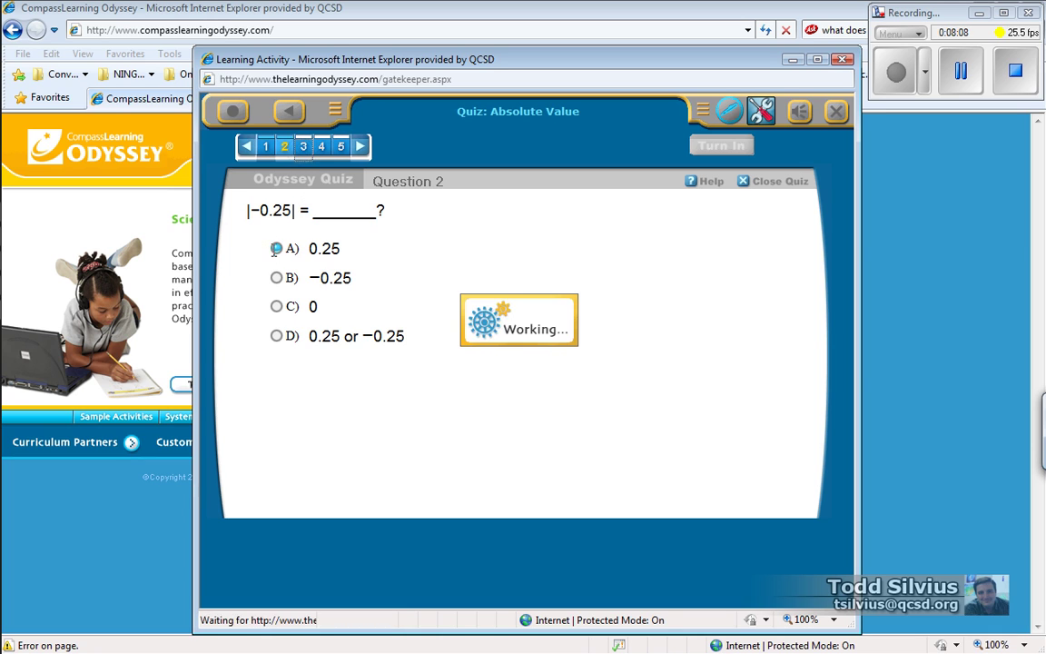
click(322, 146)
click(276, 282)
click(342, 146)
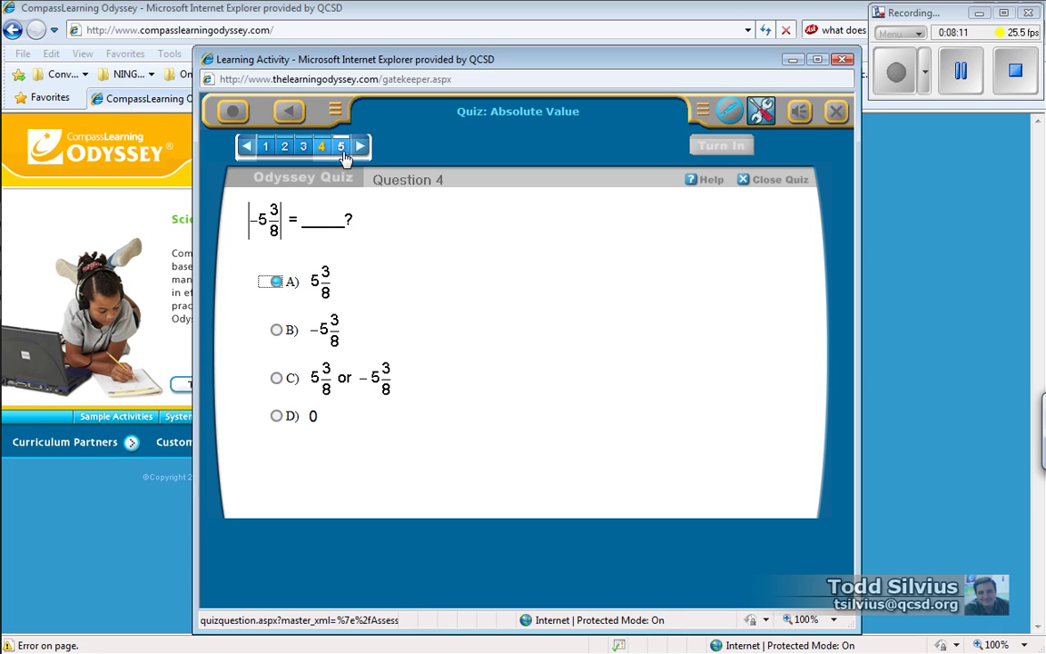
click(276, 282)
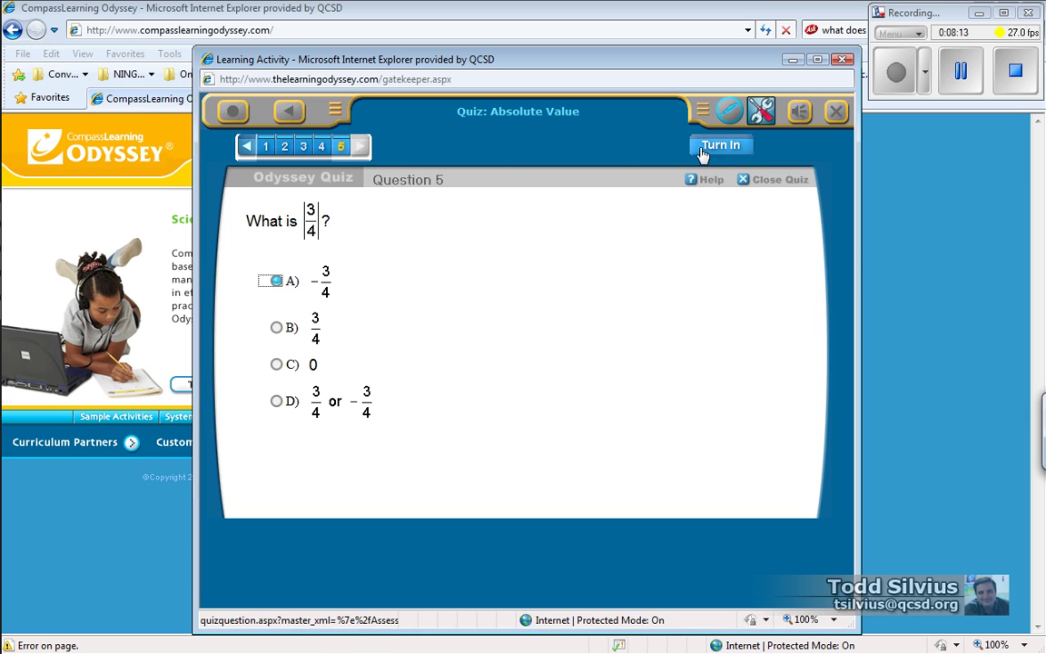
click(718, 147)
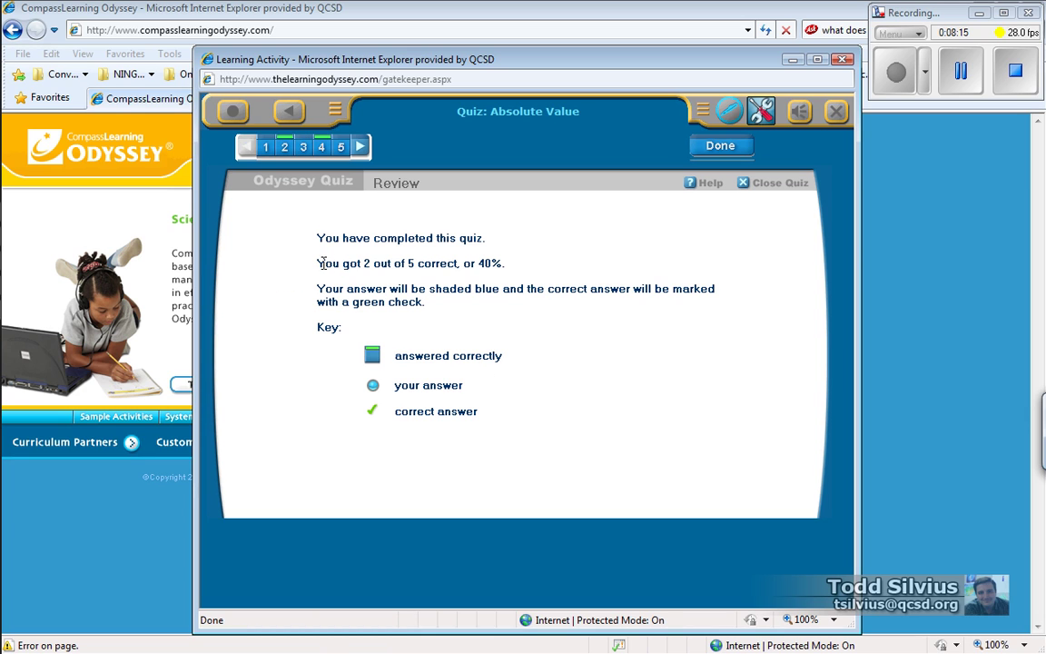
drag(322, 263, 498, 272)
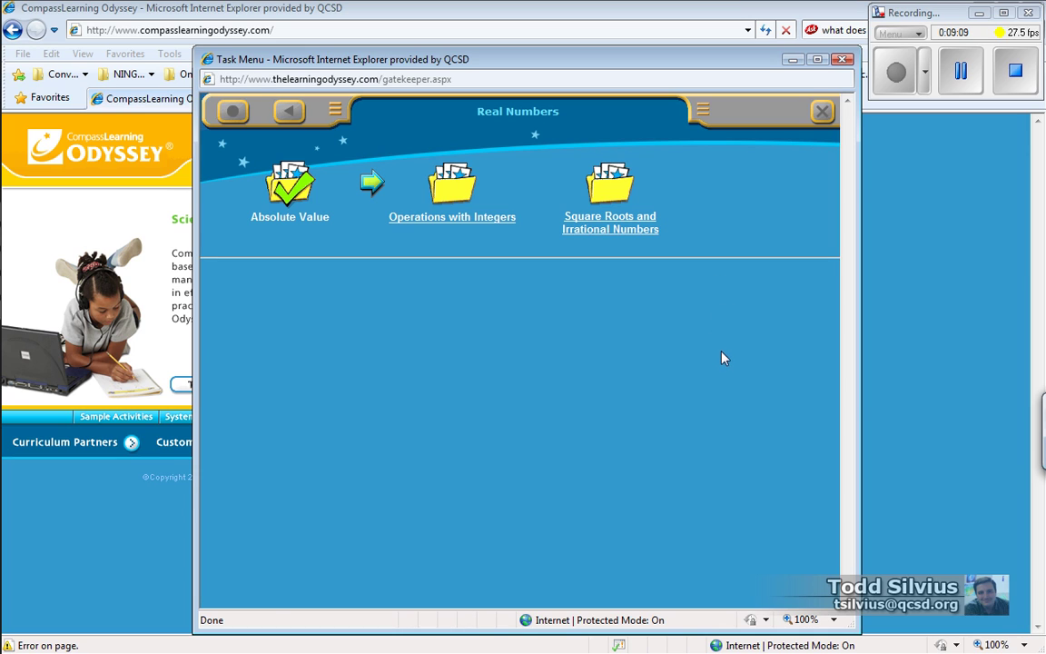
Switch to the slide show's Assignment Status for Decision Points summary slide, then to the recording controls
key(alt+Tab)
key(alt+Tab)
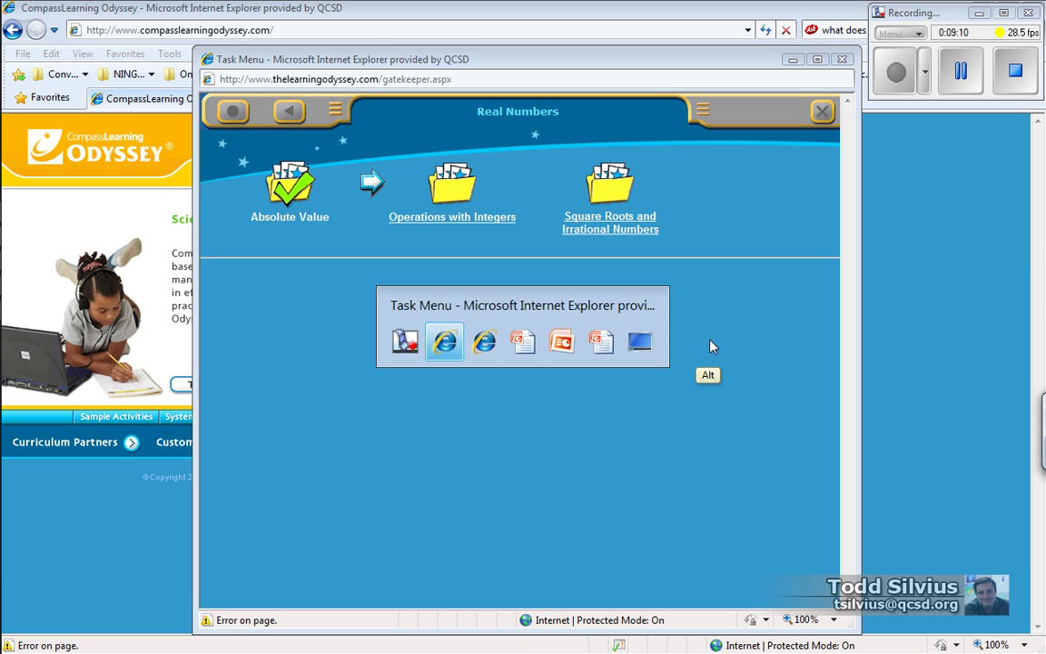
key(Tab)
key(Tab)
key(Tab)
key(shift+Tab)
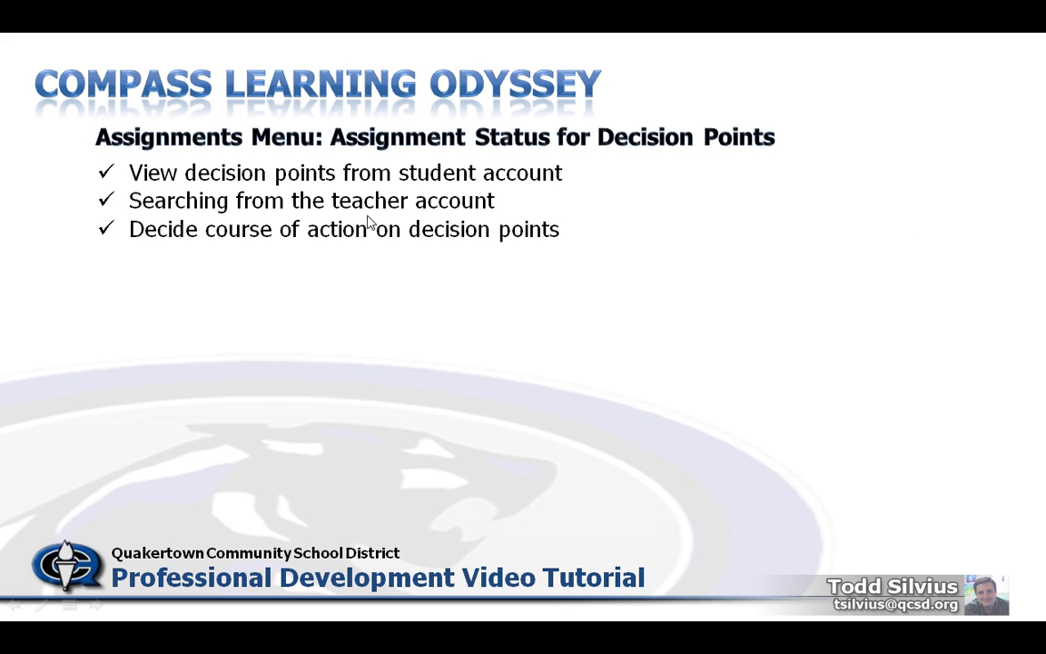
key(alt+Tab)
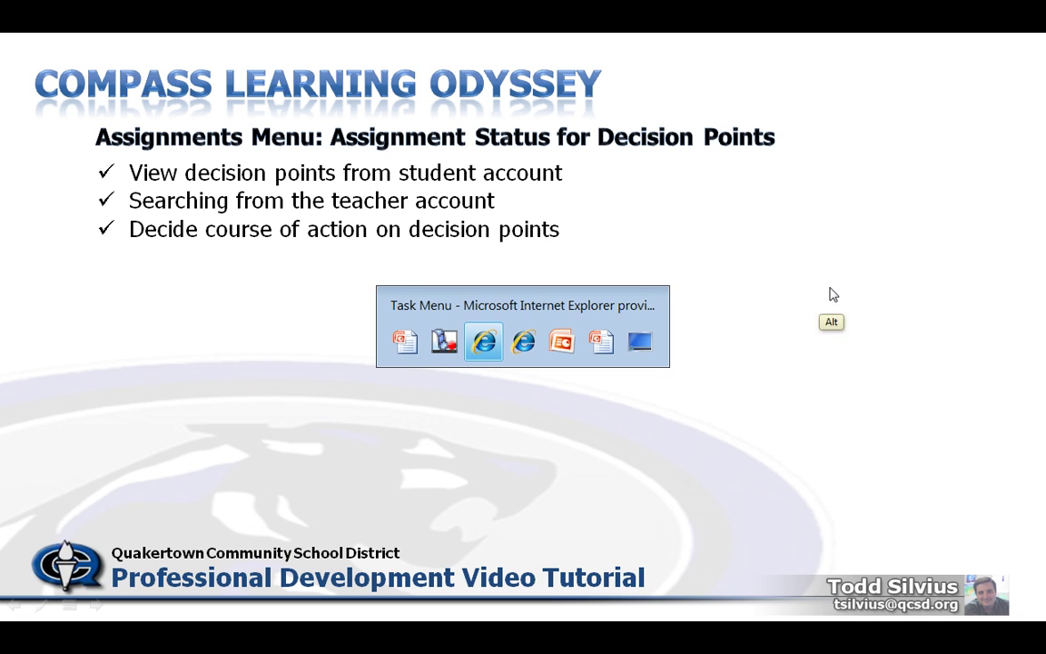
key(alt+shift+Tab)
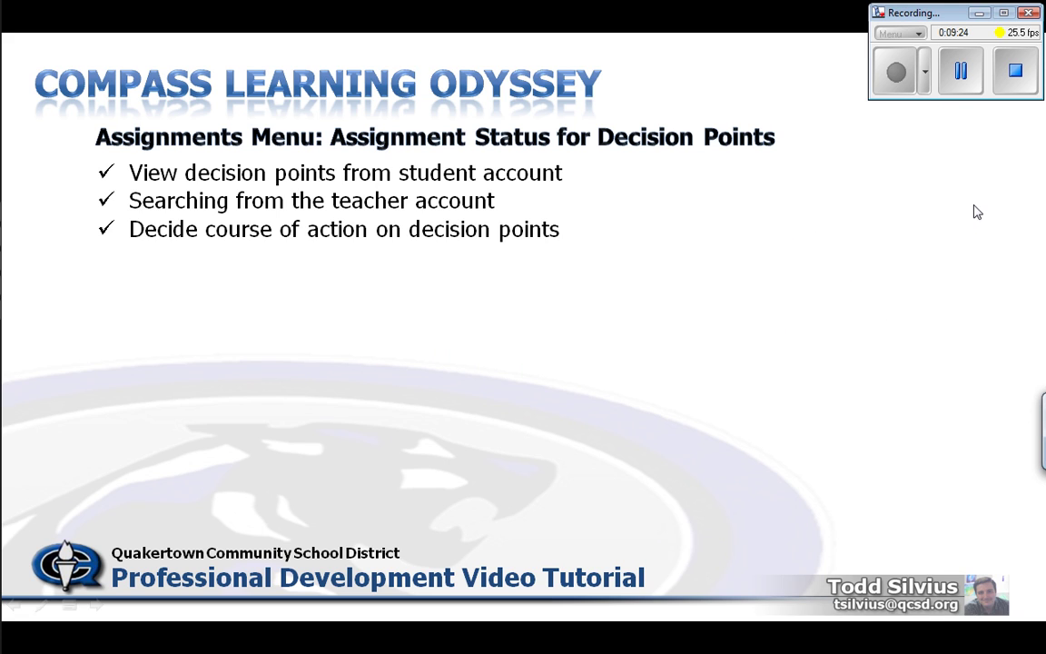